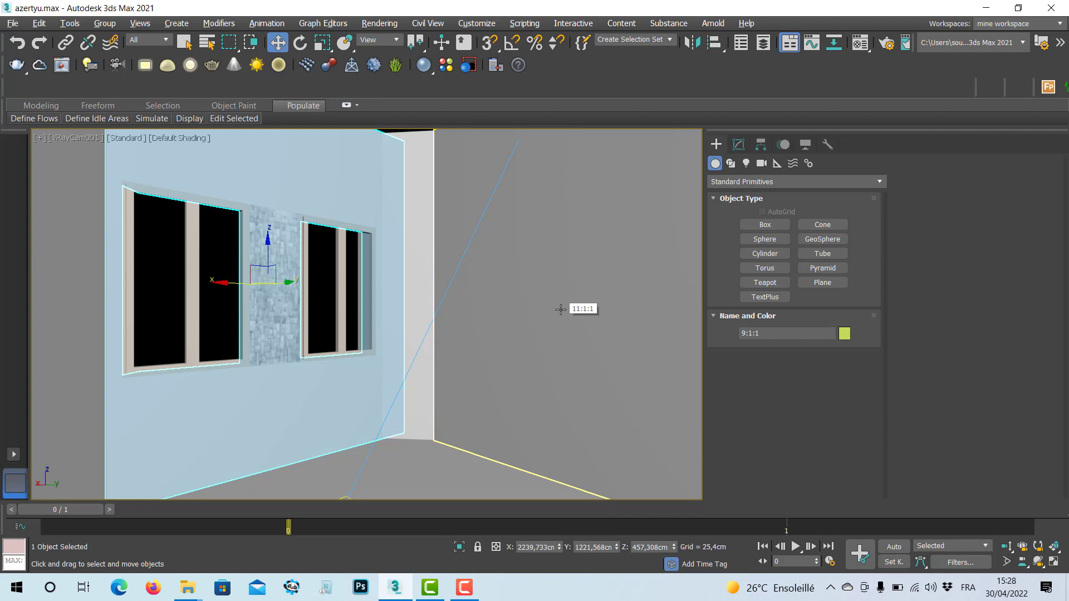
# Isolate the blank wall to the right of the windowed wall and show it in a Perspective view.
pyautogui.click(560, 291)
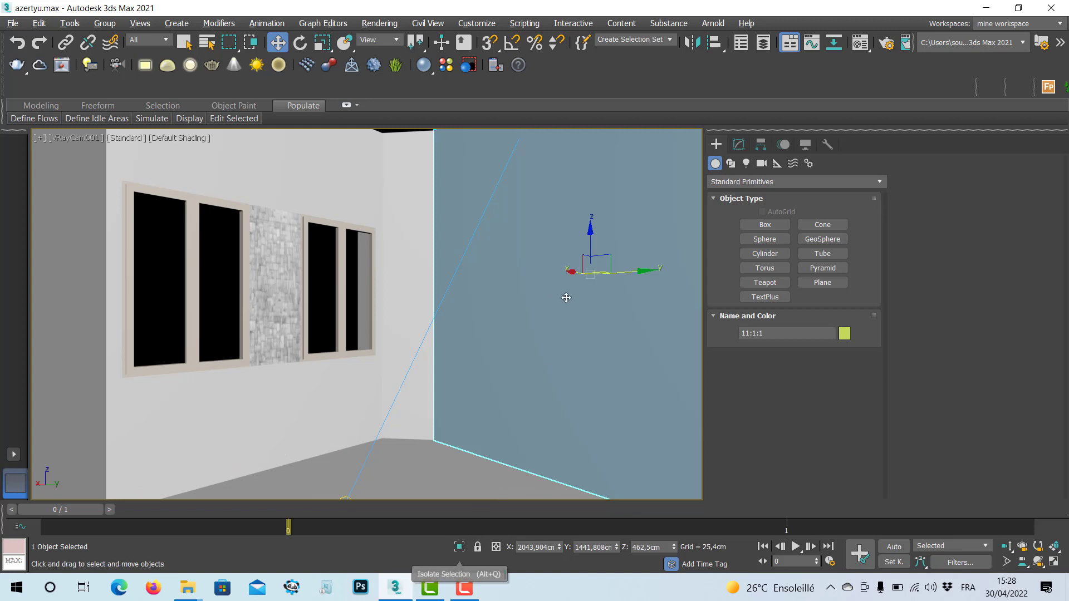
pyautogui.click(460, 549)
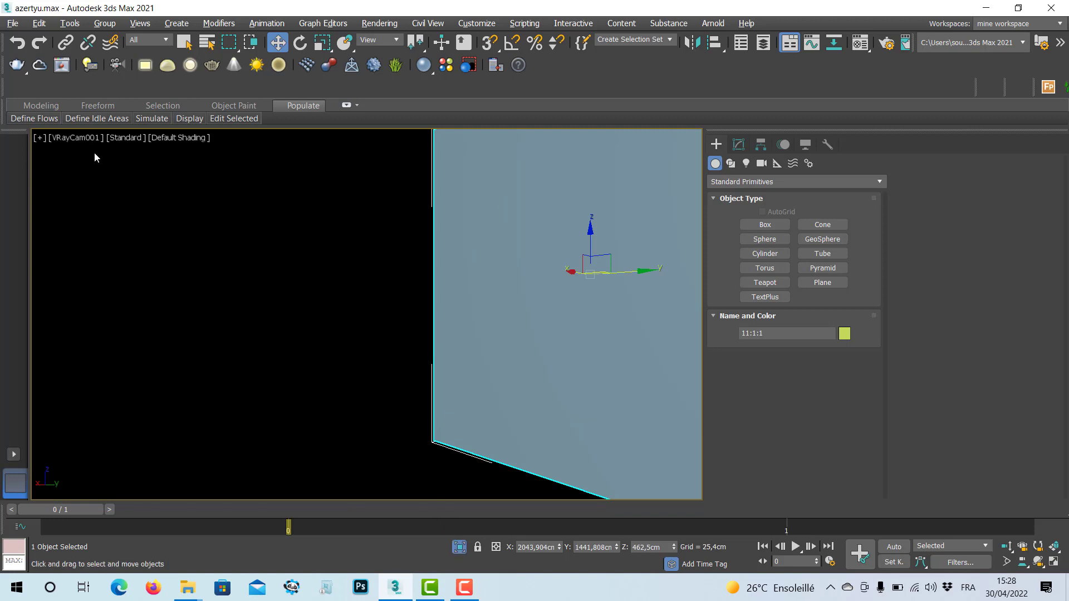
pyautogui.click(69, 138)
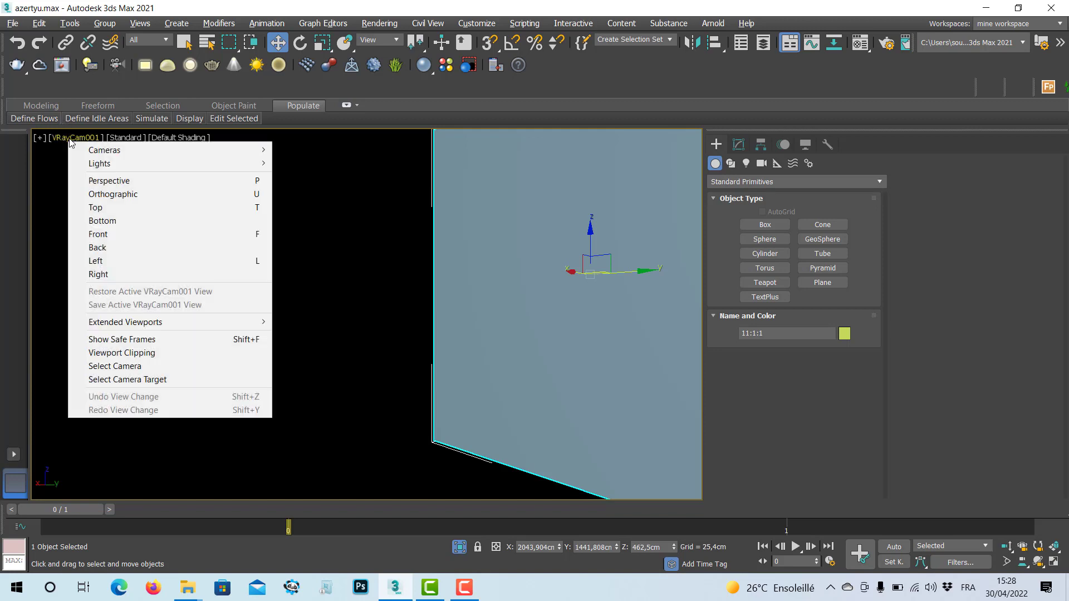
pyautogui.click(111, 182)
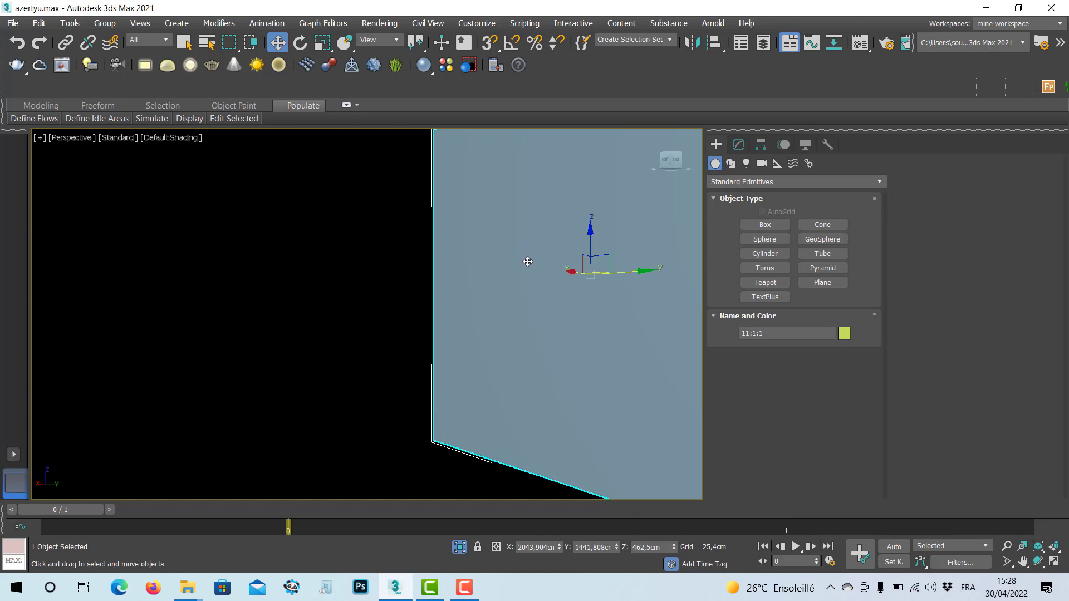
pyautogui.scroll(-5, 560, 287)
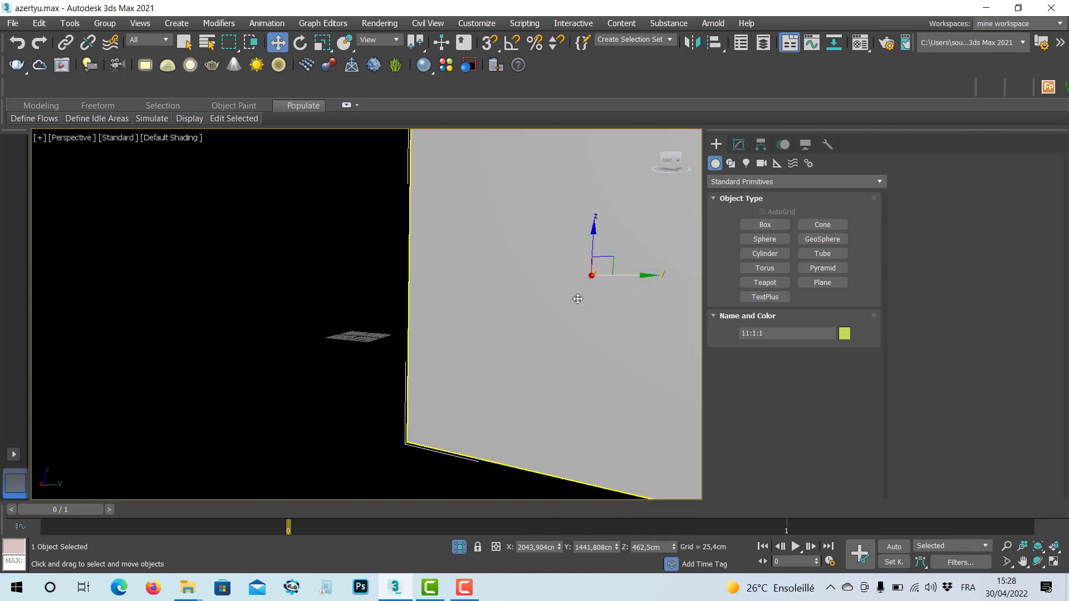
pyautogui.keyDown('alt'); pyautogui.moveTo(578, 299); pyautogui.dragTo(480, 333, button='middle'); pyautogui.keyUp('alt')
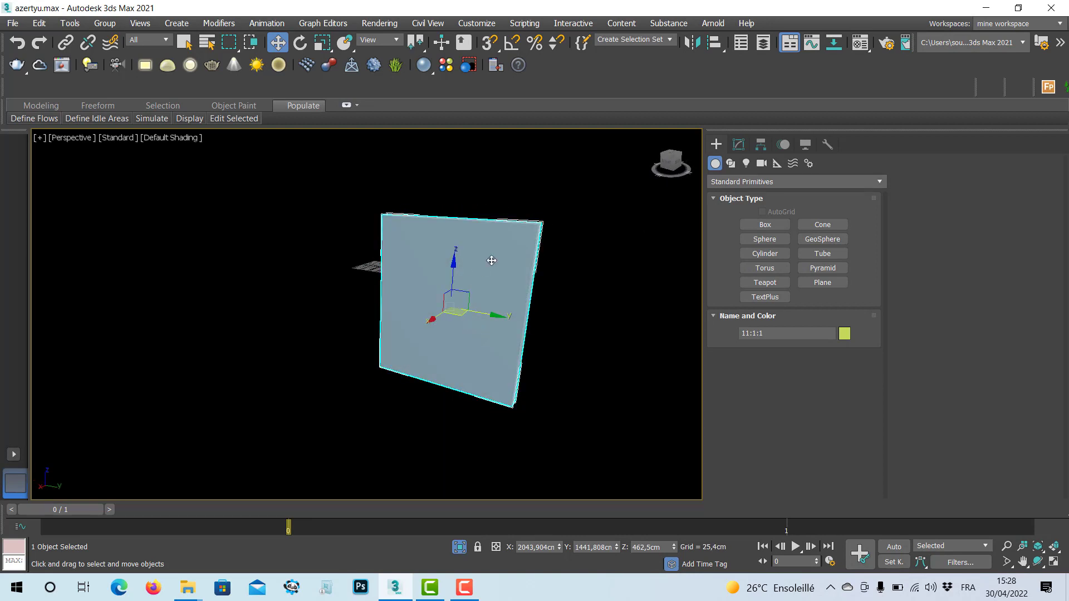
# Convert the isolated wall to an Editable Poly.
pyautogui.click(739, 146)
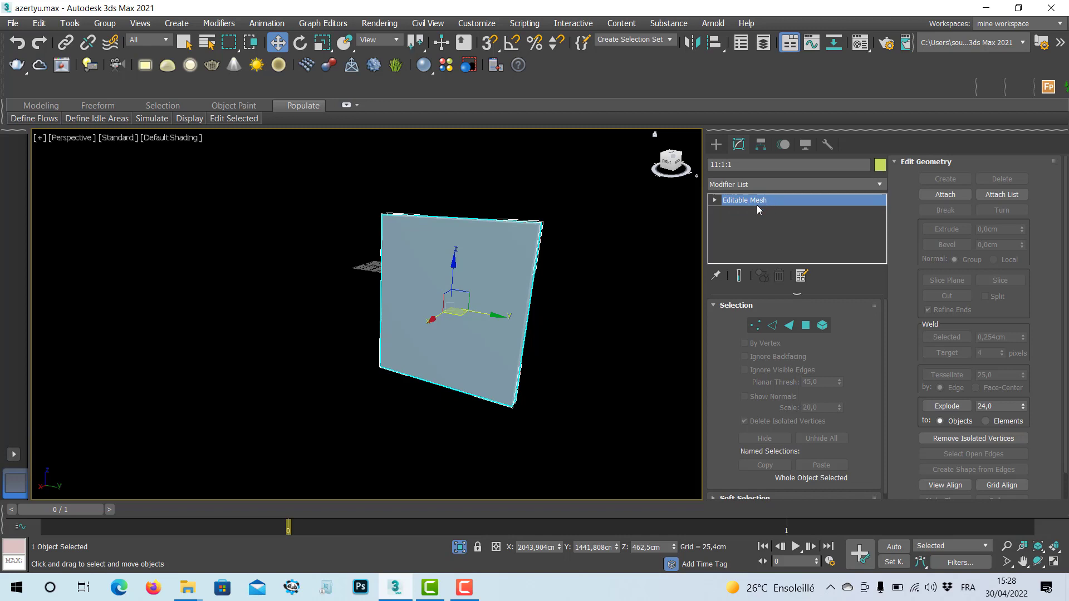
pyautogui.rightClick(485, 281)
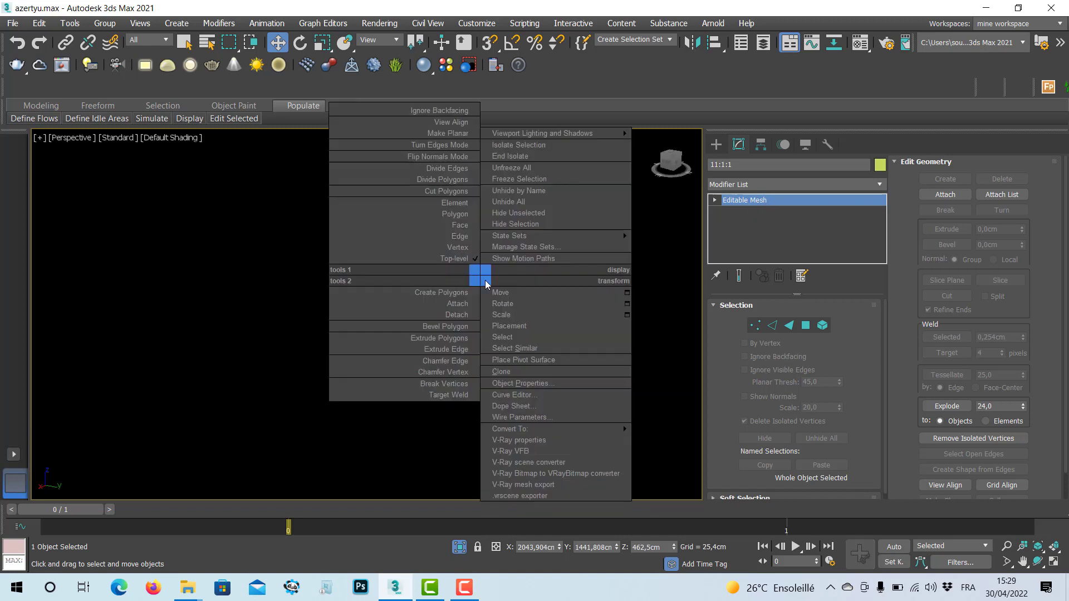
pyautogui.moveTo(606, 430)
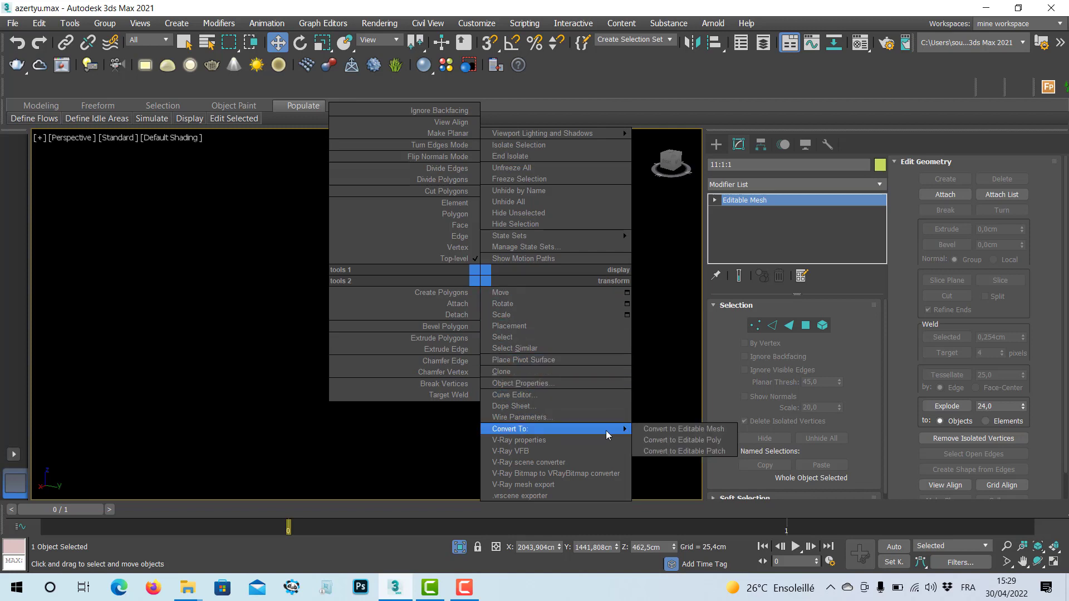
pyautogui.click(703, 440)
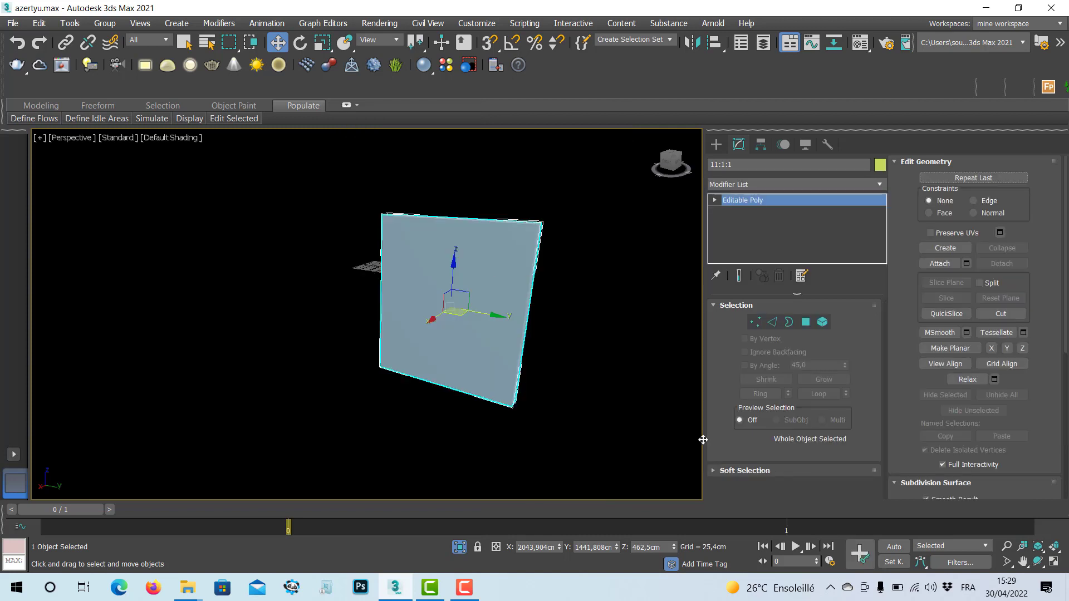
# Select the wall's front top edge at edge level and turn on Edged Faces display in the viewport.
pyautogui.click(775, 323)
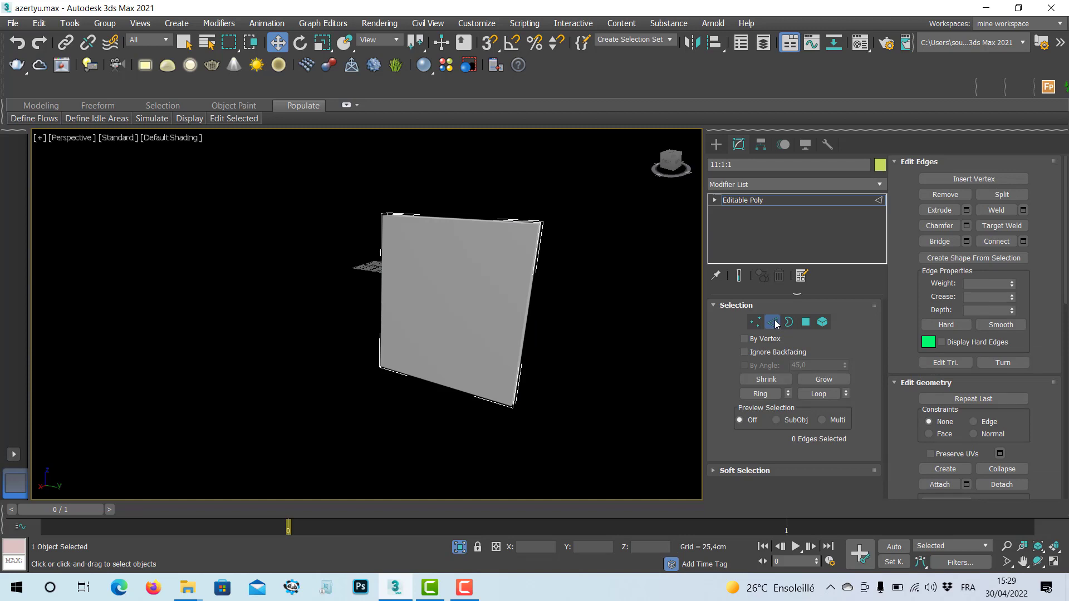
pyautogui.click(447, 221)
pyautogui.moveTo(442, 221); pyautogui.dragTo(430, 281, button='middle')
pyautogui.scroll(3, 435, 280)
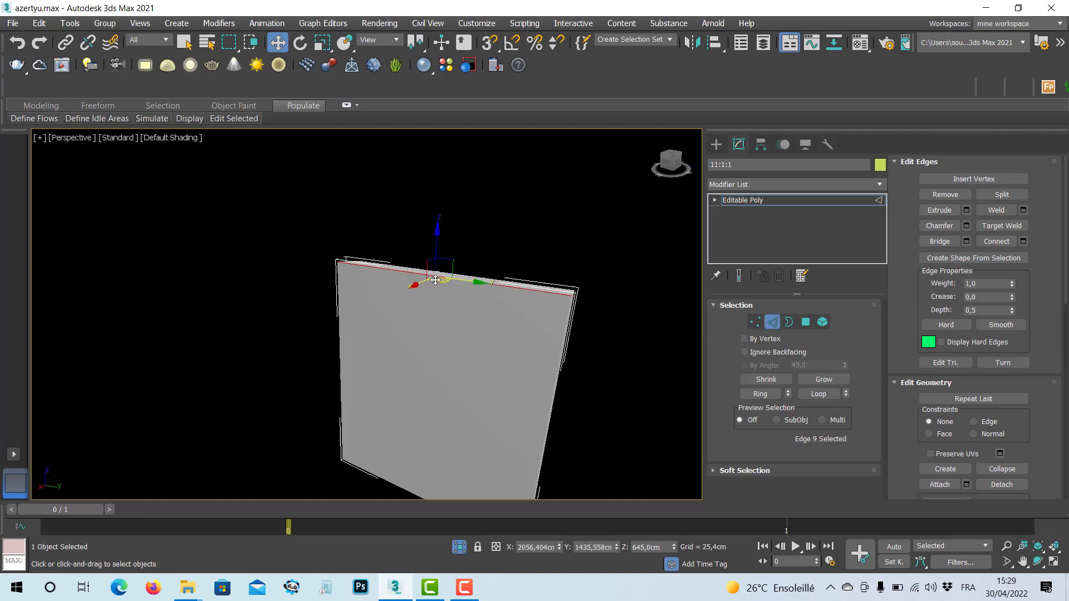
pyautogui.scroll(2, 429, 285)
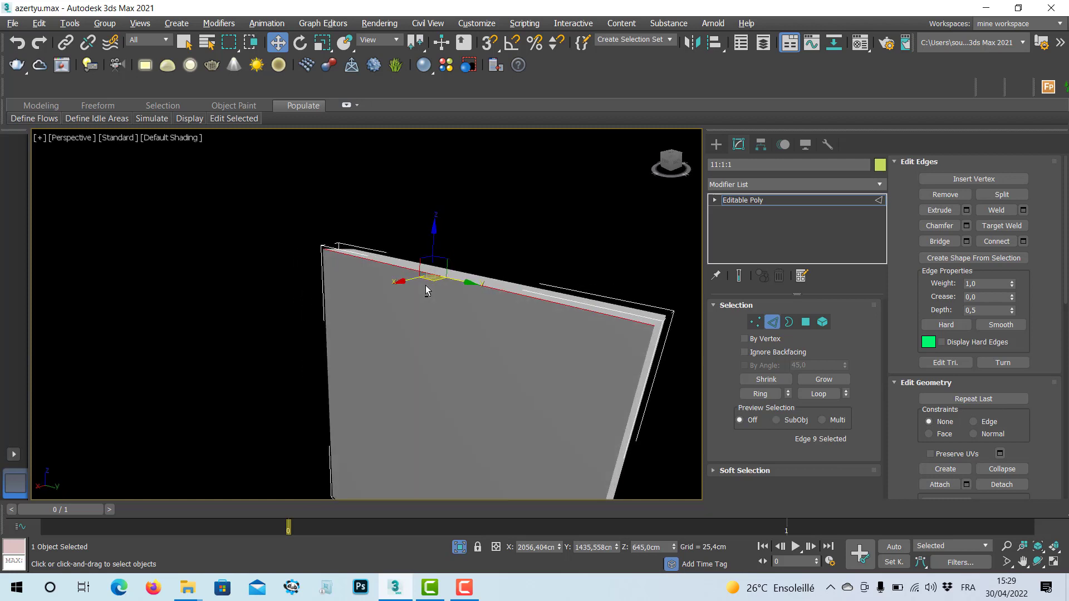
pyautogui.click(163, 139)
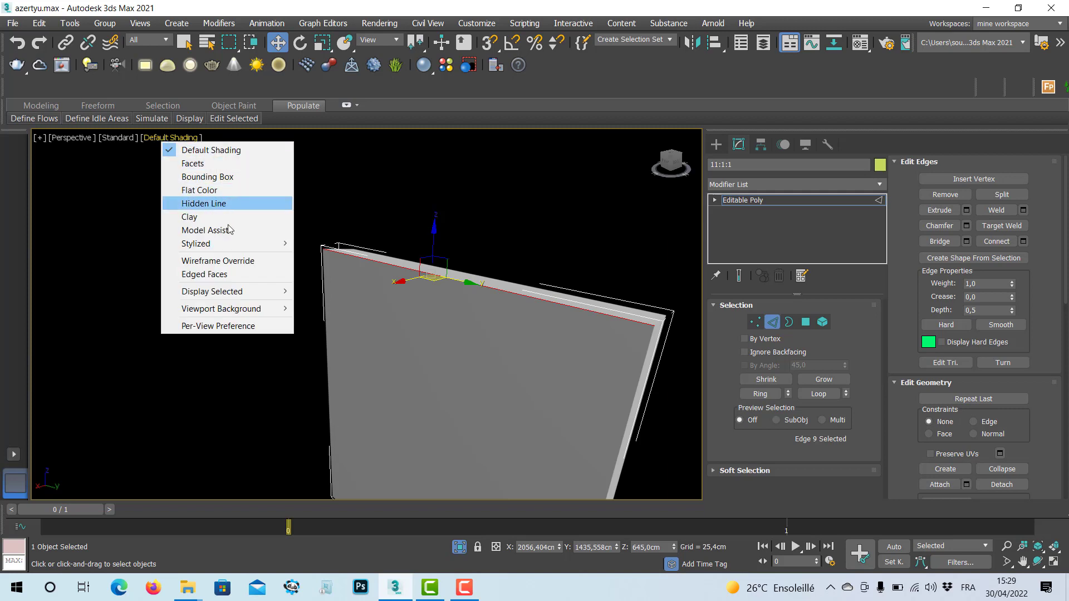
pyautogui.click(236, 279)
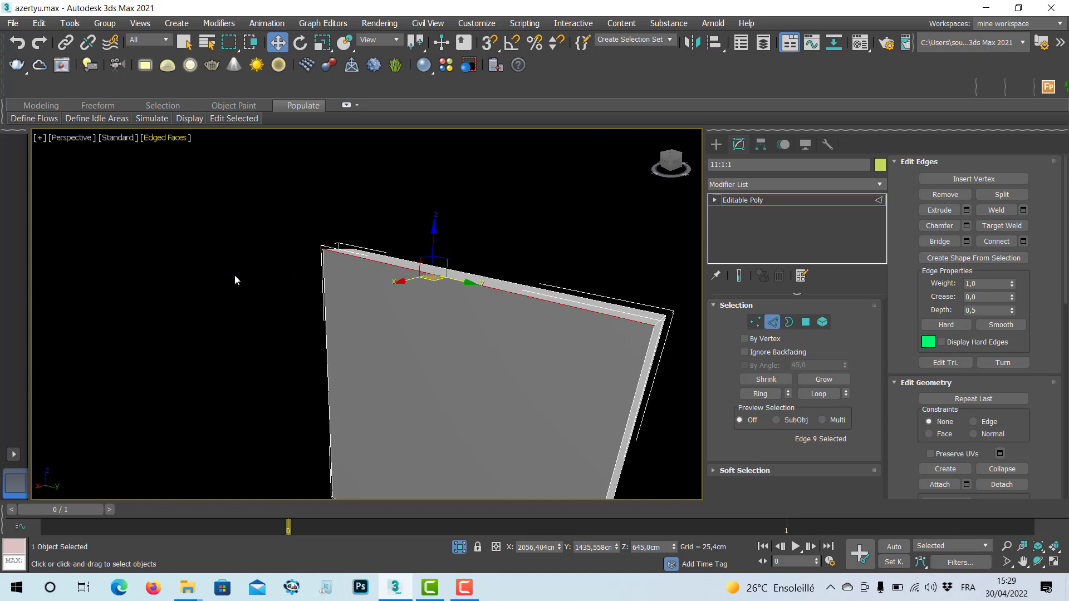
# Add the wall's back top edge and both bottom edges to the selection, checking them in the Left view.
pyautogui.keyDown('alt'); pyautogui.moveTo(454, 292); pyautogui.dragTo(419, 302, button='middle'); pyautogui.keyUp('alt')
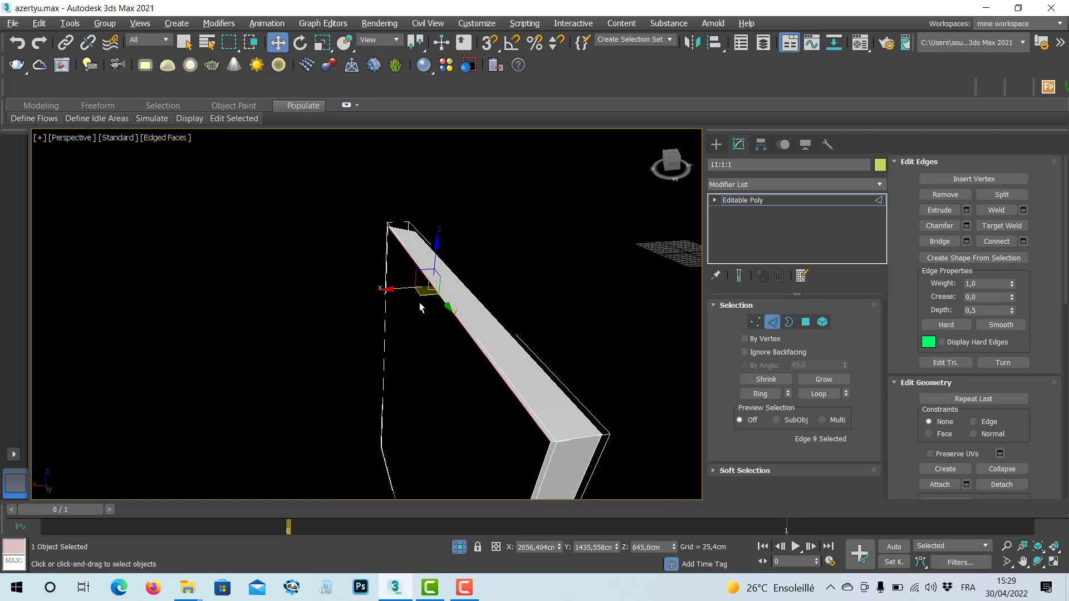
pyautogui.keyDown('ctrl'); pyautogui.click(489, 311); pyautogui.keyUp('ctrl')
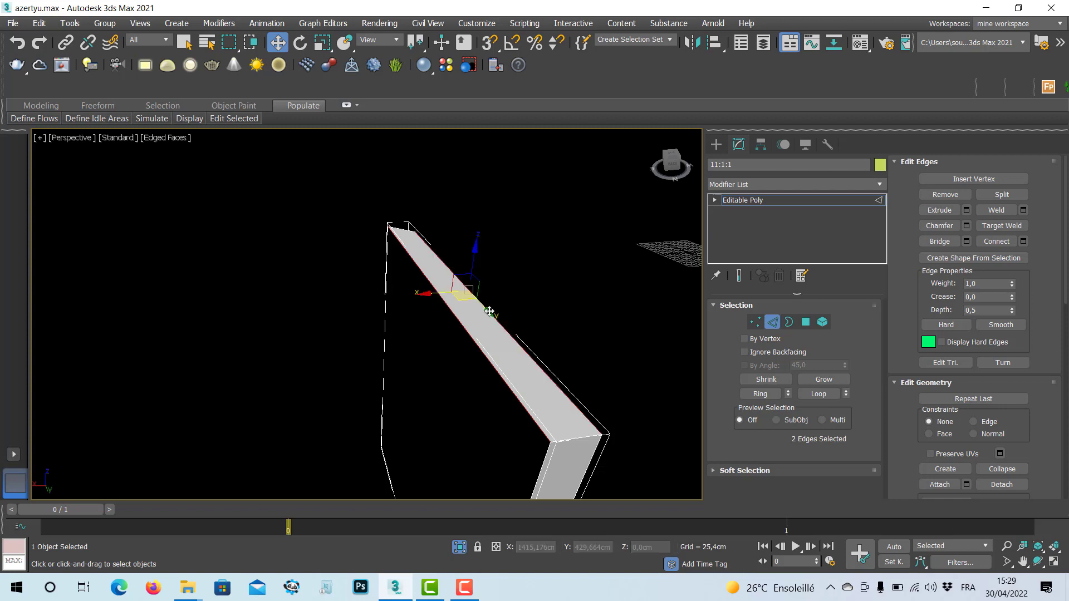
pyautogui.moveTo(516, 422); pyautogui.dragTo(547, 217, button='middle')
pyautogui.moveTo(480, 408); pyautogui.dragTo(560, 173, button='middle')
pyautogui.moveTo(552, 299); pyautogui.dragTo(471, 435, button='middle')
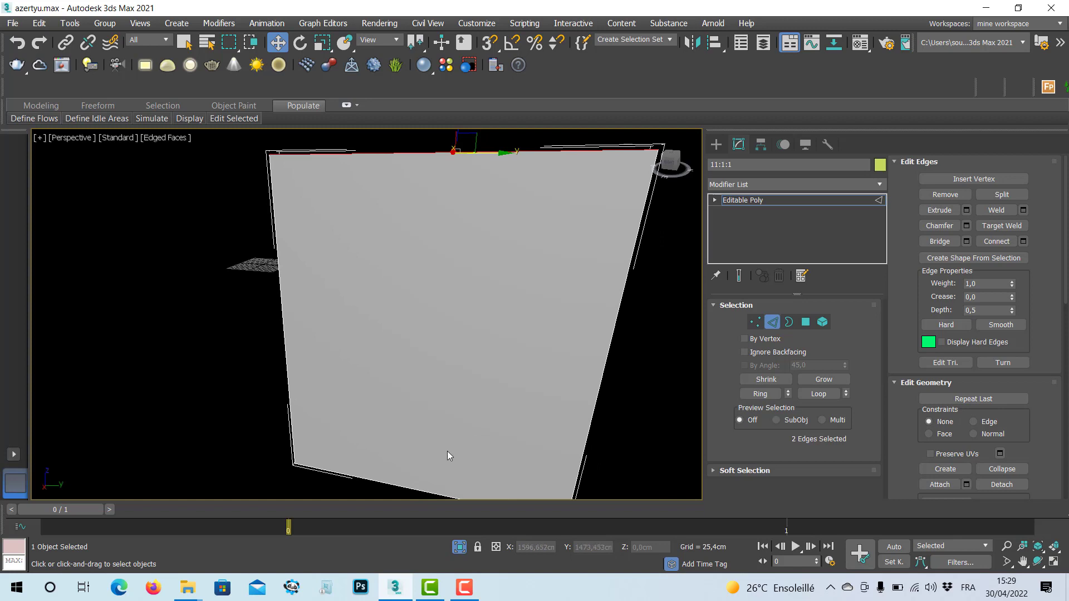
pyautogui.keyDown('ctrl'); pyautogui.click(385, 494); pyautogui.keyUp('ctrl')
pyautogui.hotkey('alt', 'w')
pyautogui.moveTo(259, 418); pyautogui.dragTo(225, 413, button='middle')
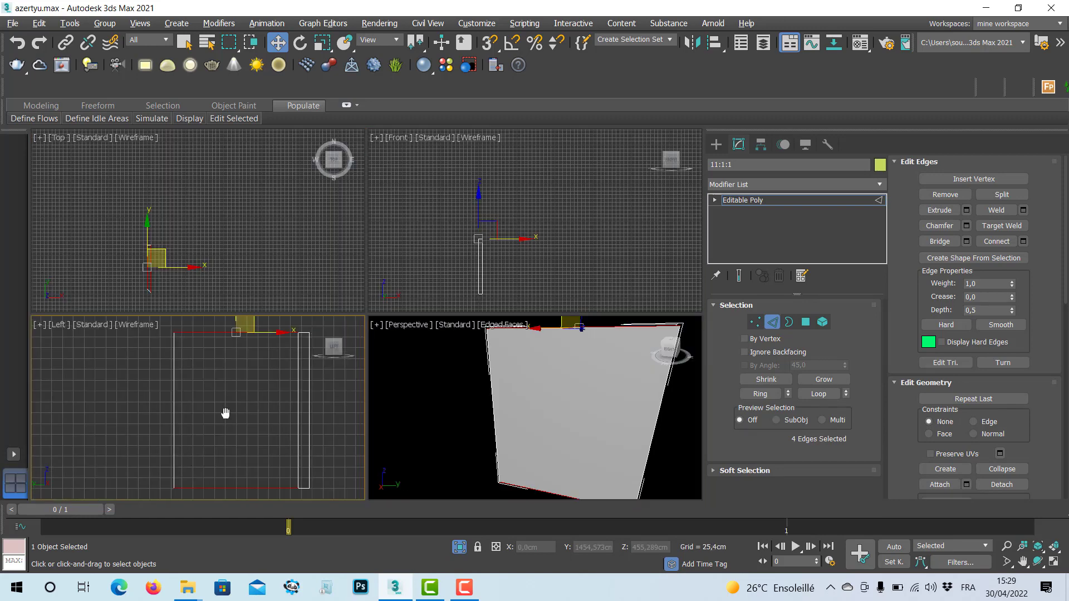
pyautogui.hotkey('alt', 'w')
pyautogui.scroll(-3, 382, 408)
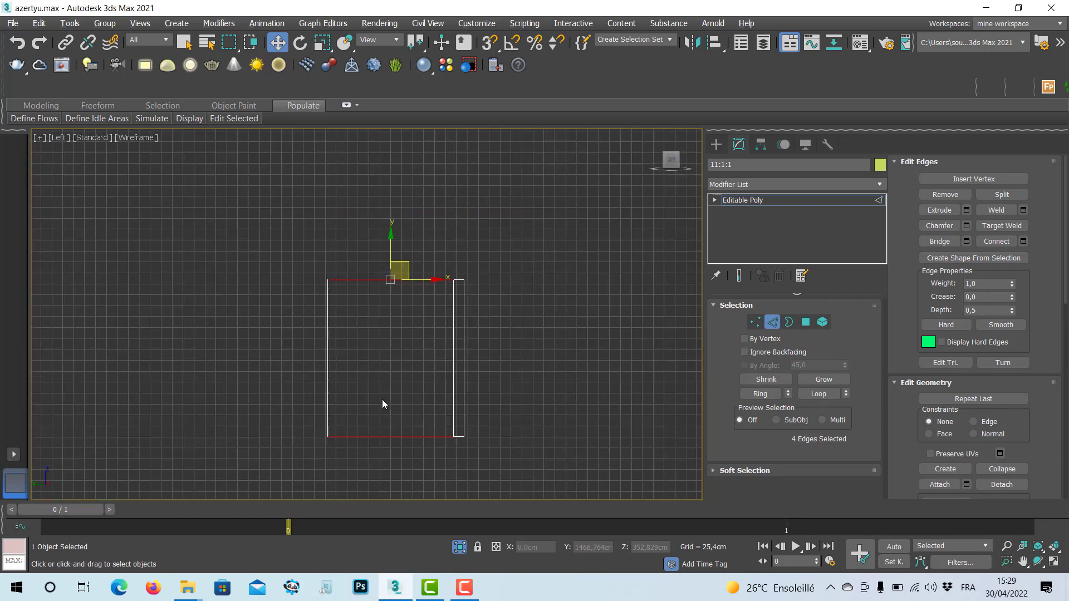
pyautogui.click(390, 437)
pyautogui.press('Delete')
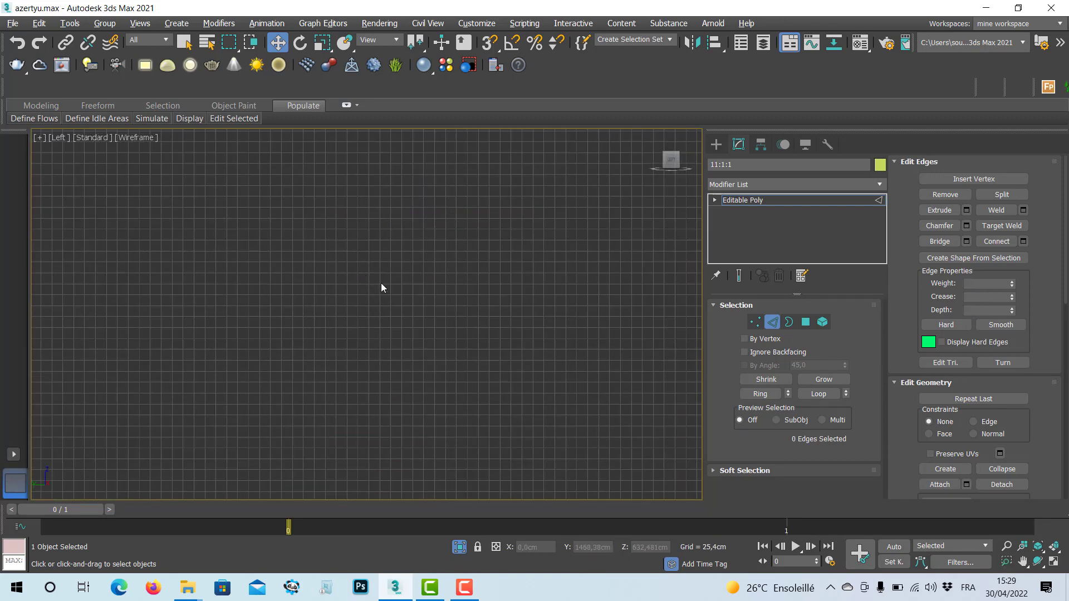
pyautogui.hotkey('ctrl', 'z')
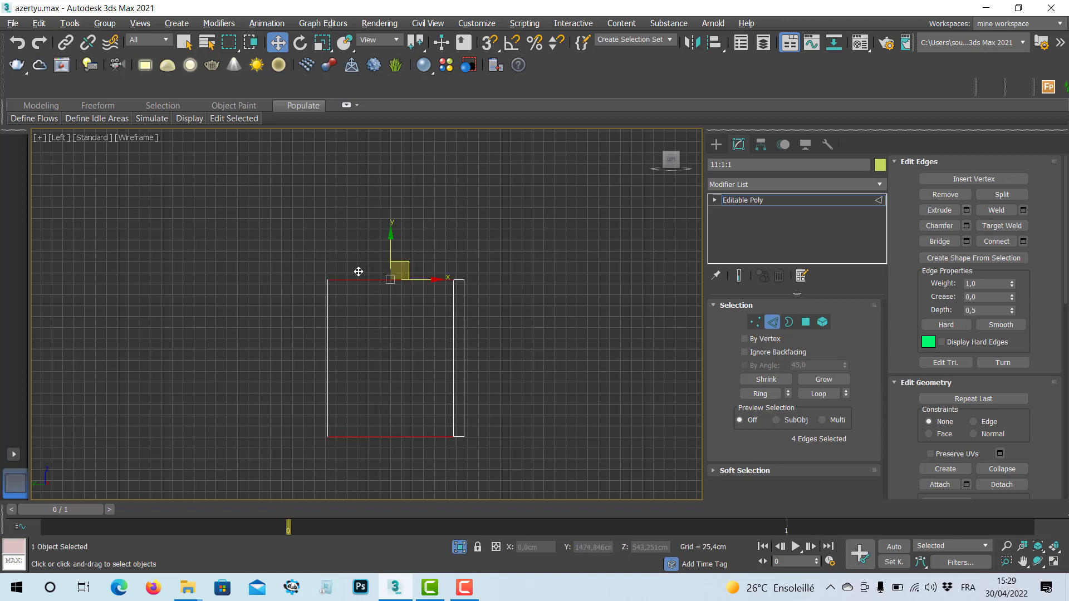
# Connect the wall's selected top and bottom edges in the Perspective view, with 2 segments.
pyautogui.moveTo(382, 460); pyautogui.dragTo(371, 466)
pyautogui.hotkey('alt', 'w')
pyautogui.keyDown('alt'); pyautogui.moveTo(634, 413); pyautogui.dragTo(605, 406, button='middle'); pyautogui.keyUp('alt')
pyautogui.hotkey('alt', 'w')
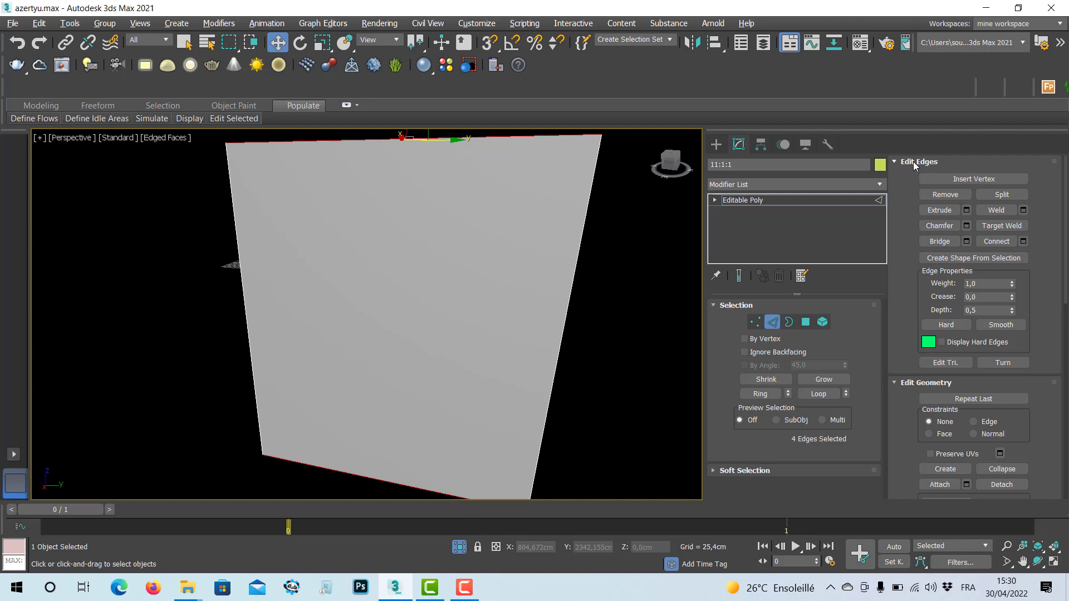
pyautogui.click(1024, 242)
pyautogui.scroll(-4, 563, 256)
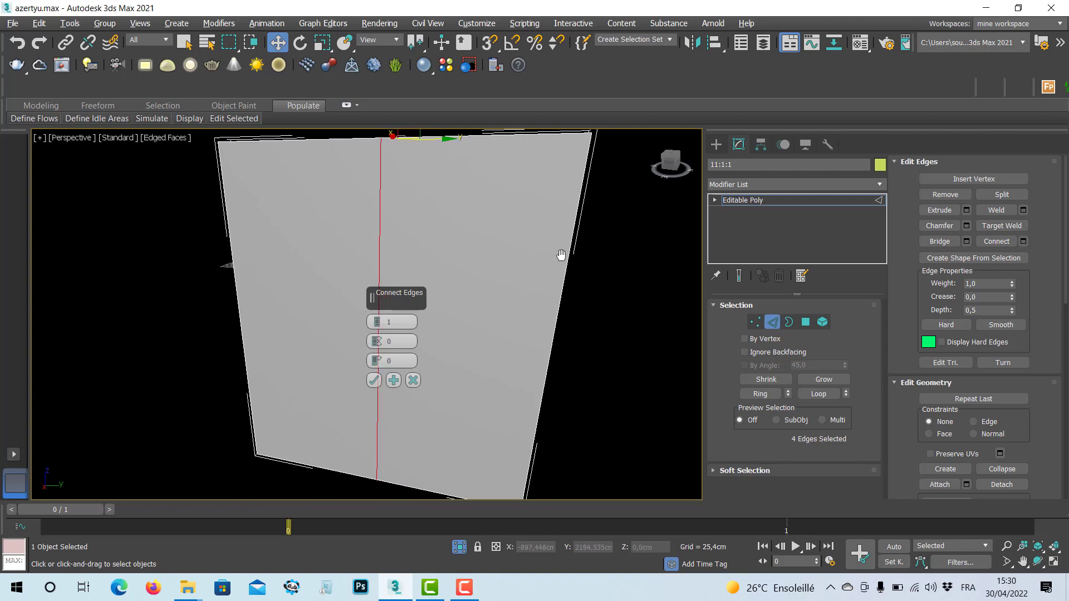
pyautogui.keyDown('alt'); pyautogui.moveTo(522, 267); pyautogui.dragTo(527, 267, button='middle'); pyautogui.keyUp('alt')
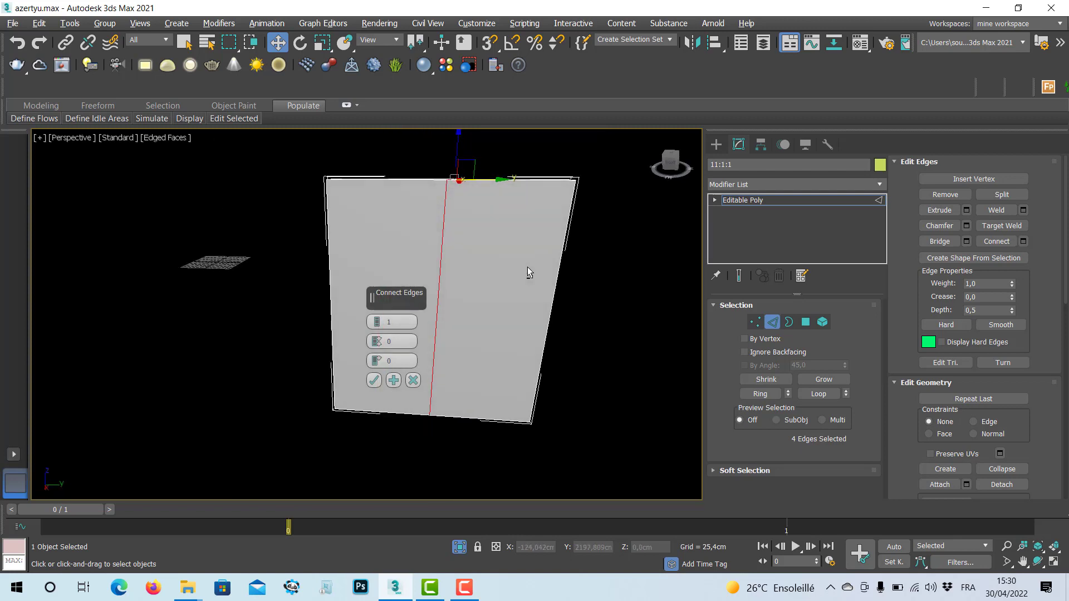
pyautogui.moveTo(337, 293); pyautogui.dragTo(136, 237)
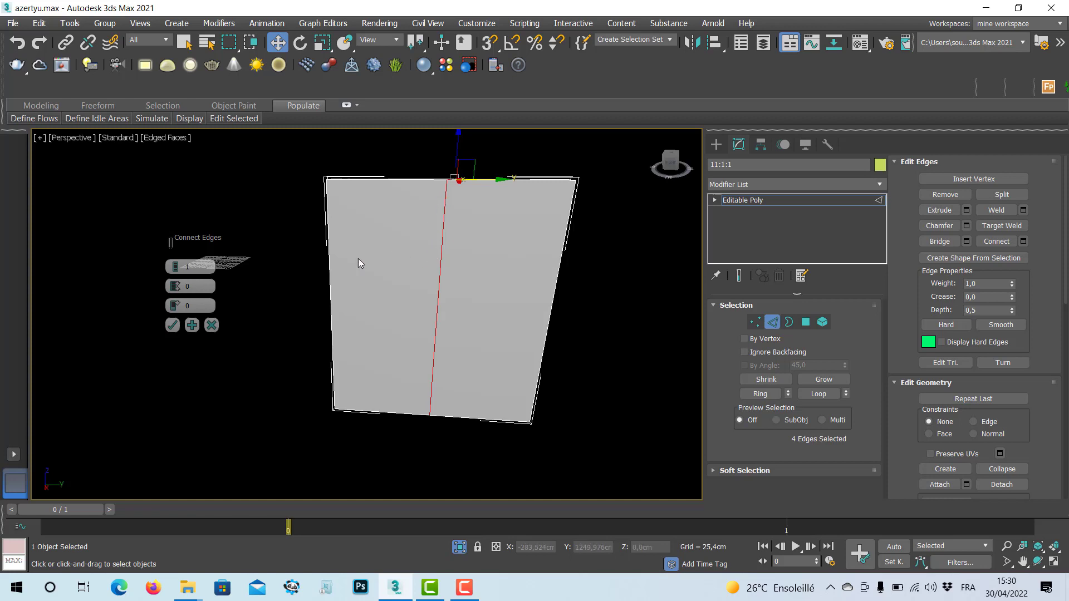
pyautogui.scroll(1, 176, 267)
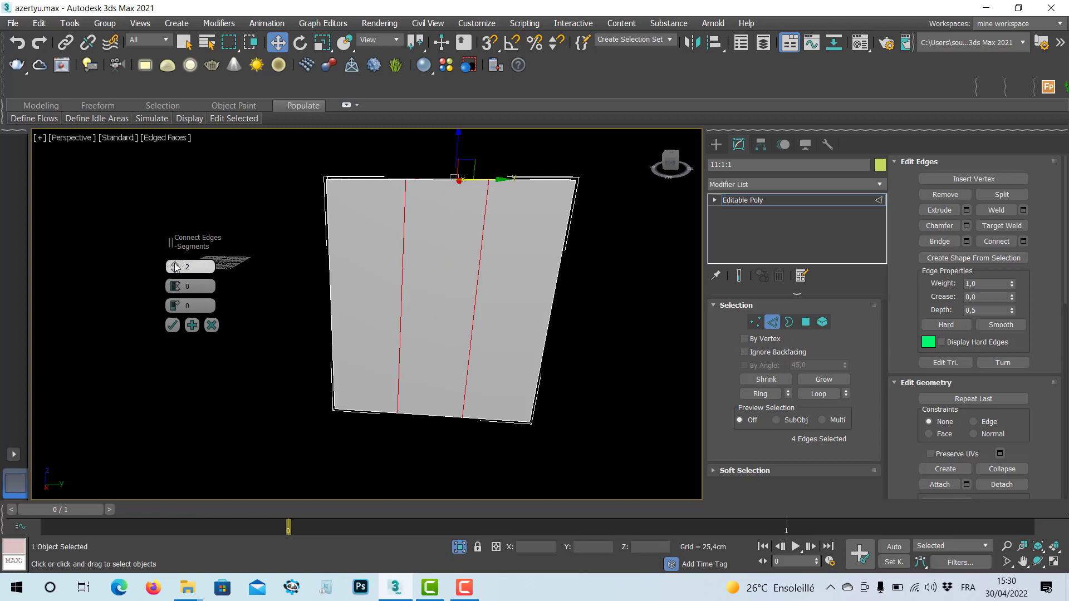
pyautogui.scroll(1, 175, 266)
pyautogui.scroll(1, 176, 267)
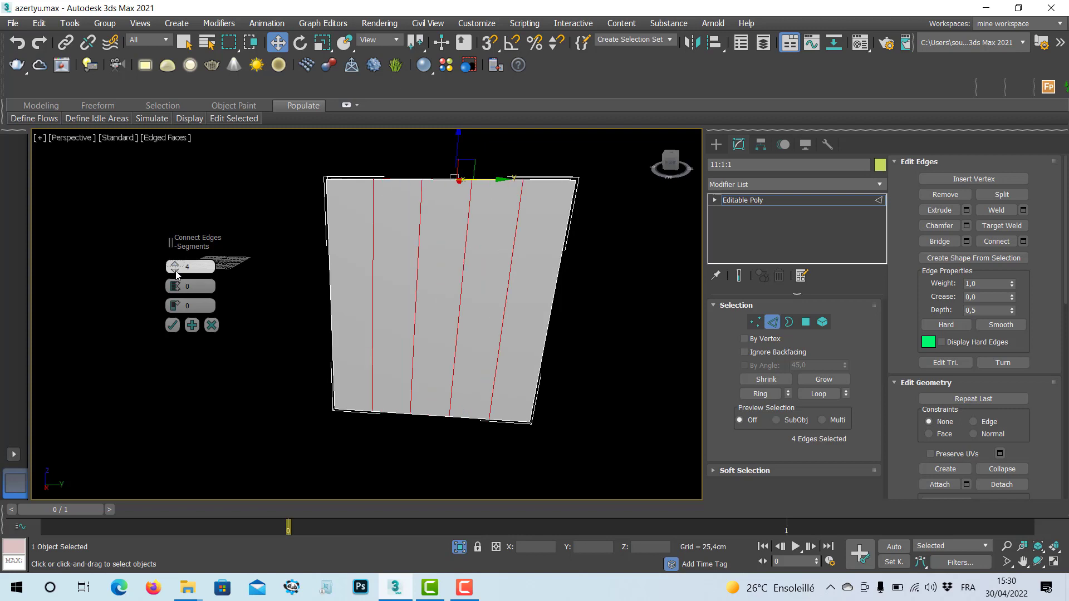
pyautogui.scroll(-2, 177, 273)
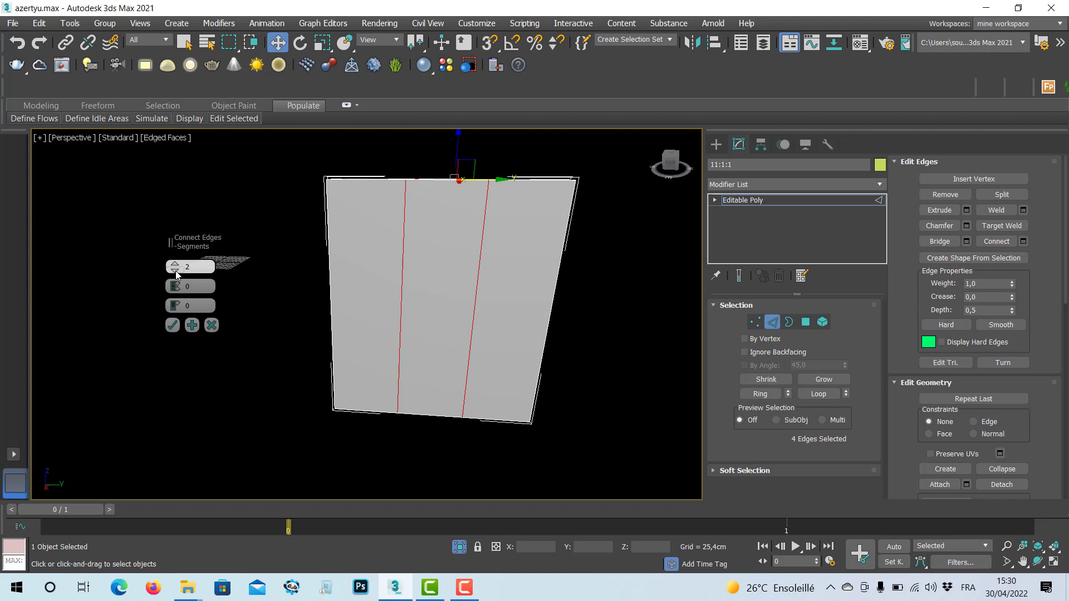
pyautogui.click(176, 272)
pyautogui.click(175, 264)
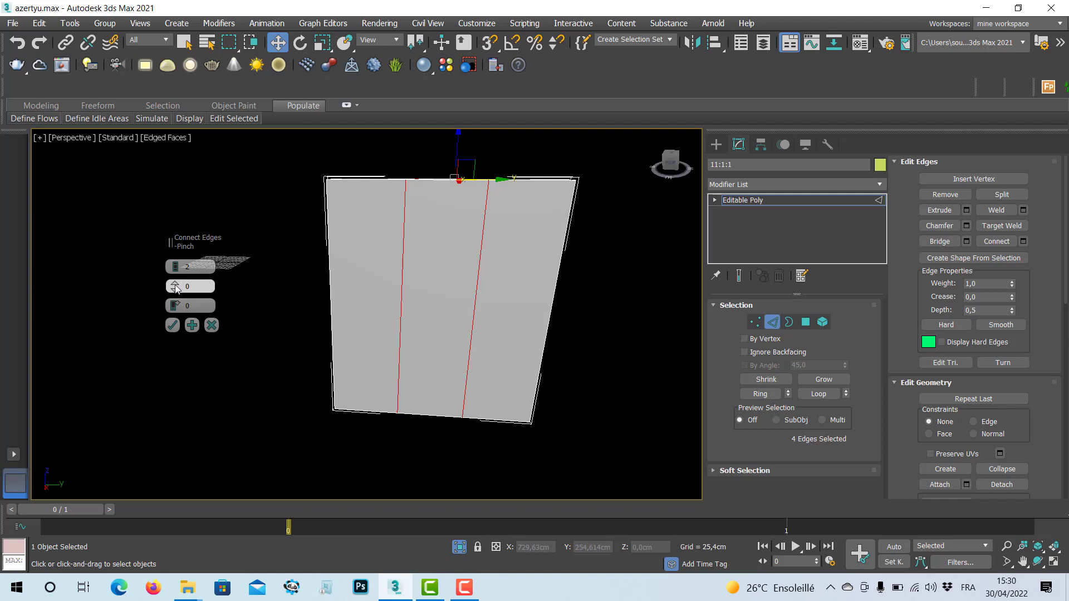
# Spread the two connecting edges with a Pinch of 39 and a Slide of 0, and apply the connection.
pyautogui.moveTo(176, 288); pyautogui.dragTo(174, 197)
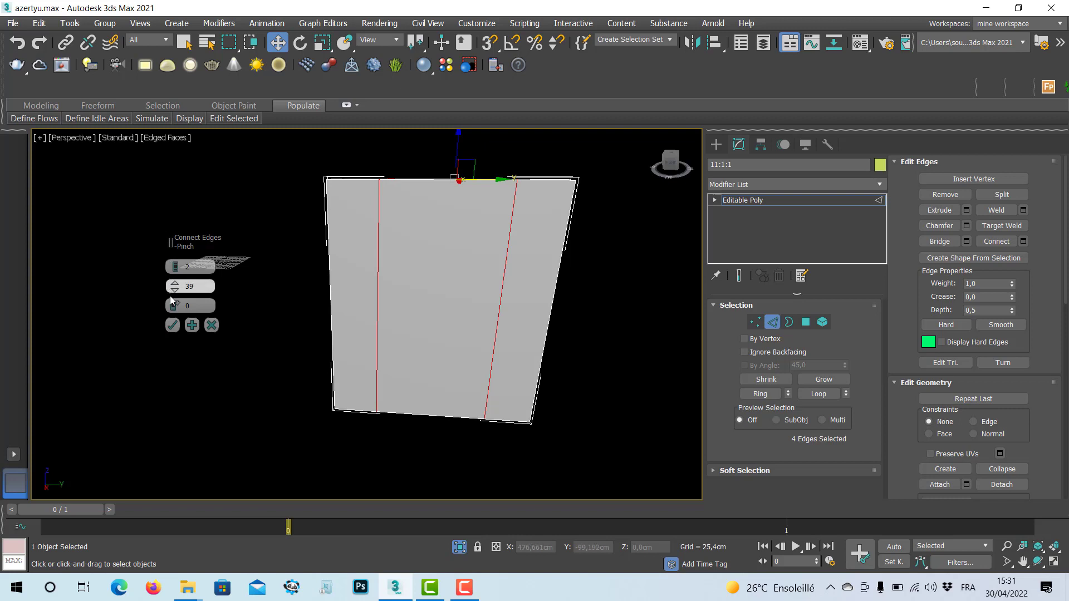
pyautogui.moveTo(175, 308)
pyautogui.mouseDown()
pyautogui.moveTo(174, 276)
pyautogui.moveTo(179, 332)
pyautogui.moveTo(182, 305)
pyautogui.mouseUp()
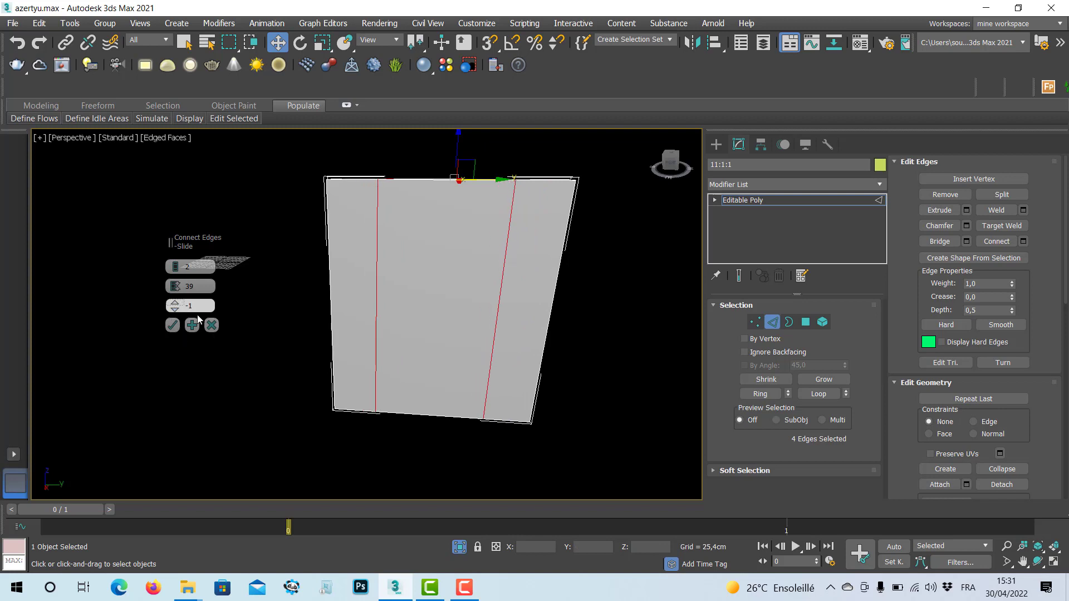
pyautogui.write('0')
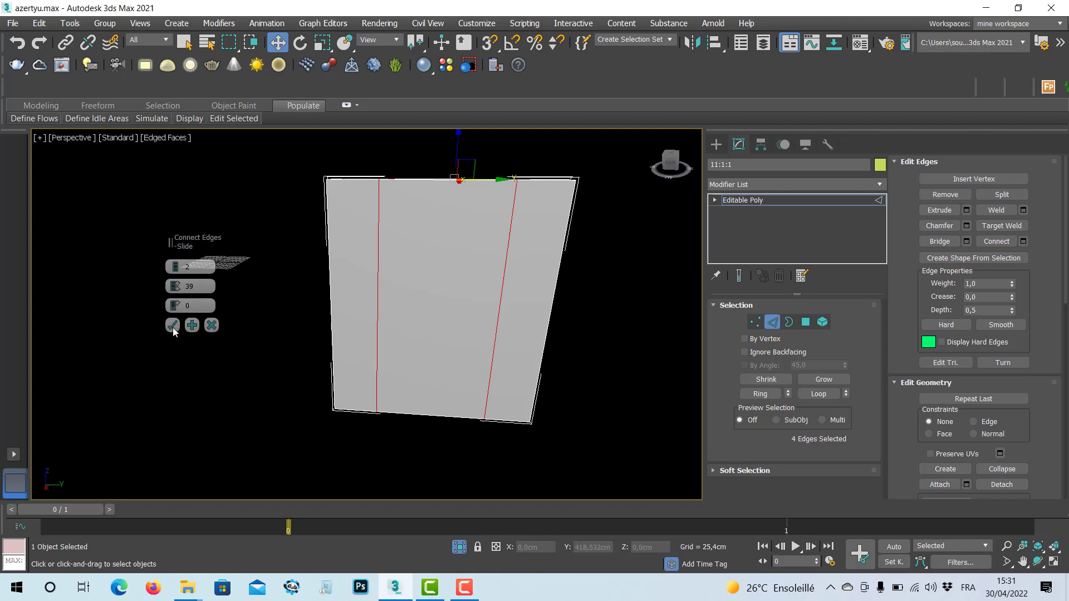
pyautogui.click(173, 326)
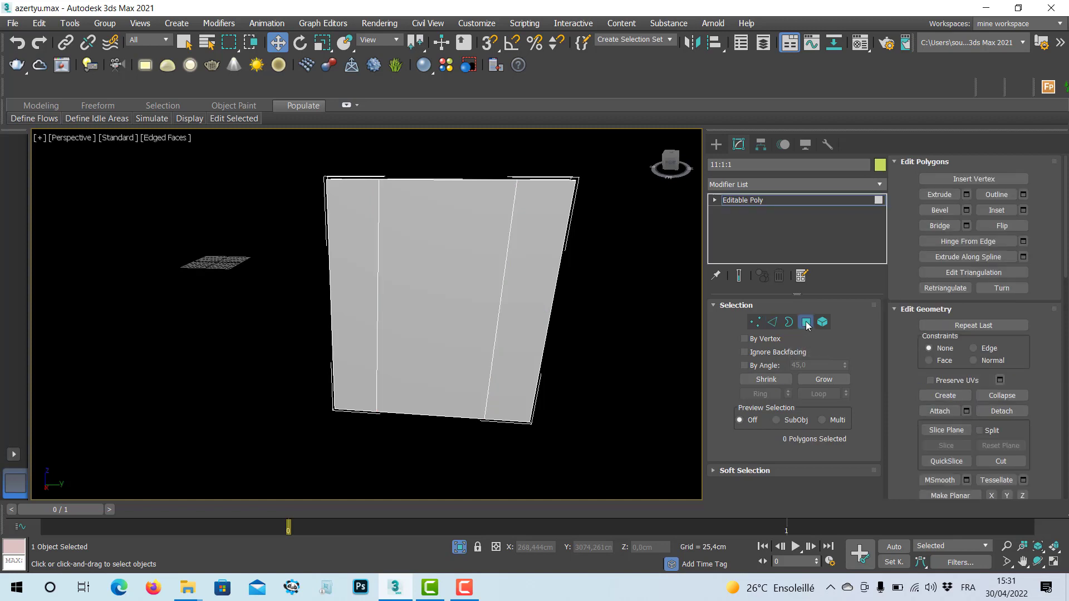
# Detach the wall's middle front polygon as a separate object named papier paint, and leave polygon level.
pyautogui.click(509, 295)
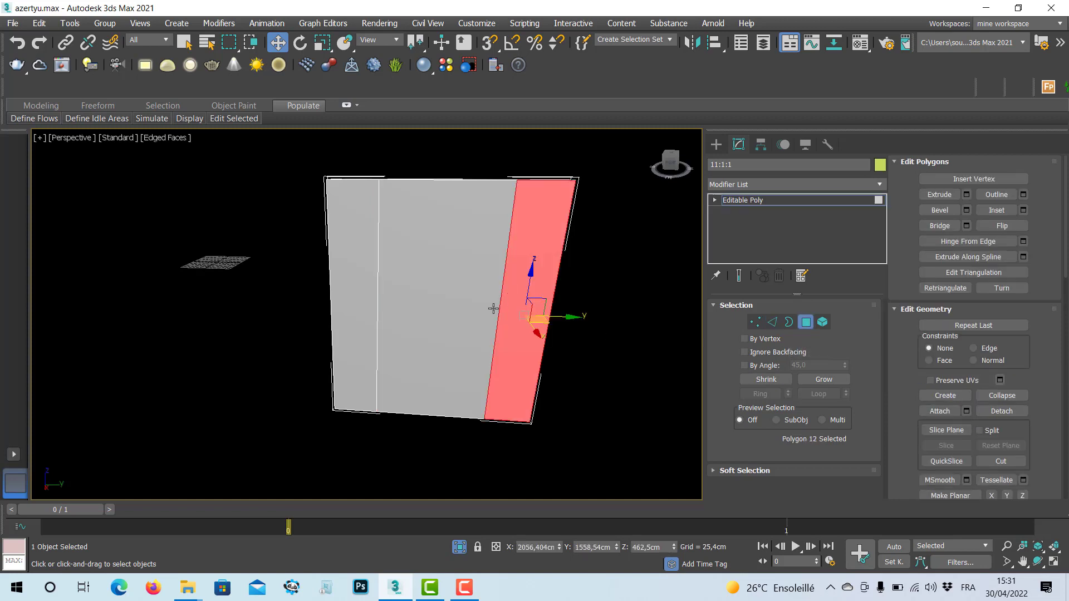
pyautogui.click(422, 292)
pyautogui.click(346, 291)
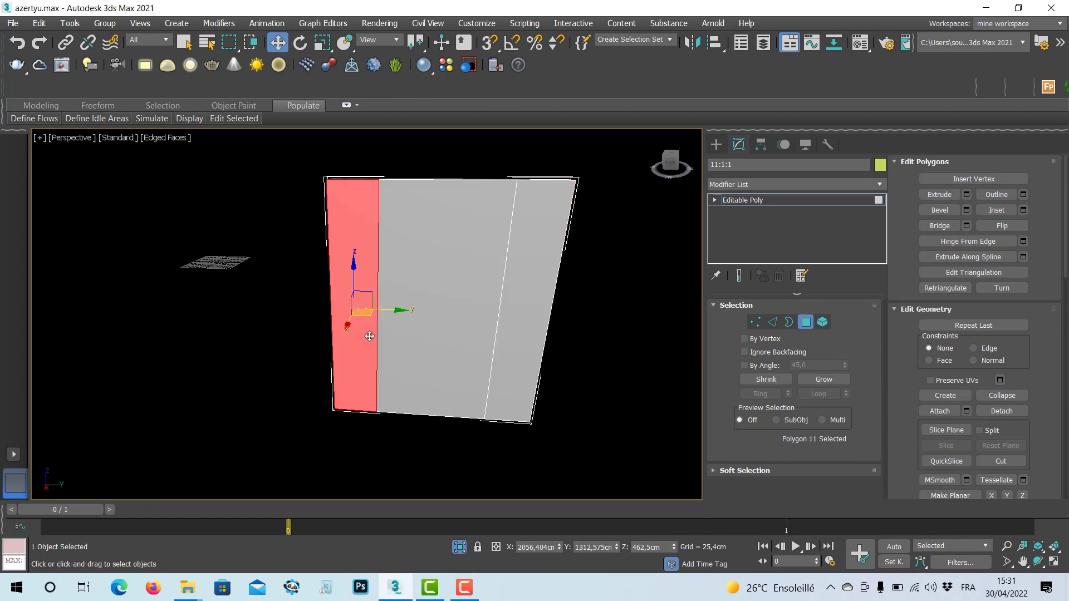
pyautogui.click(440, 302)
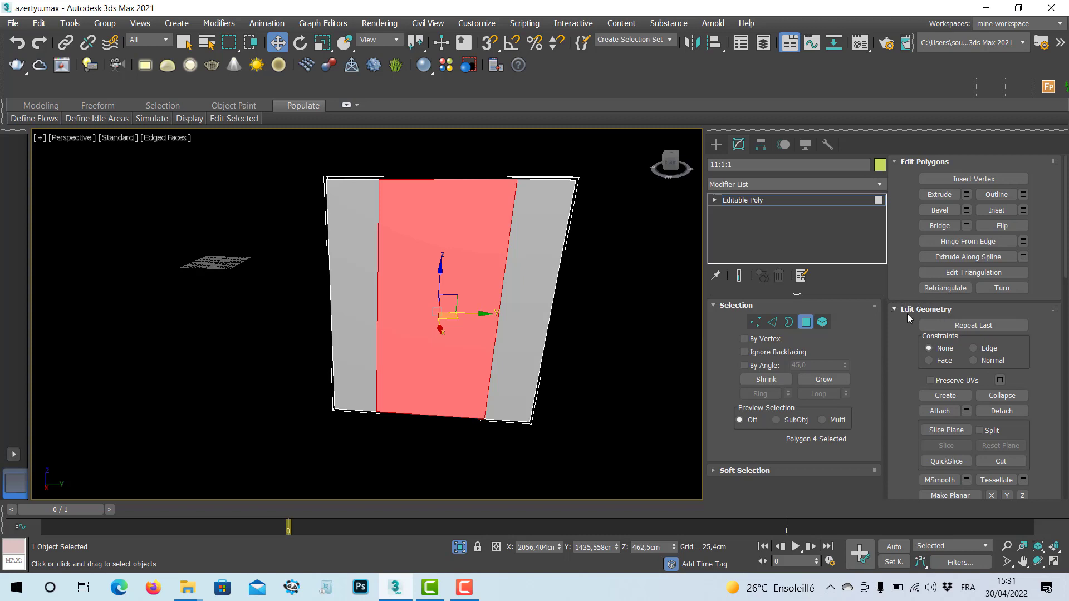
pyautogui.click(1002, 411)
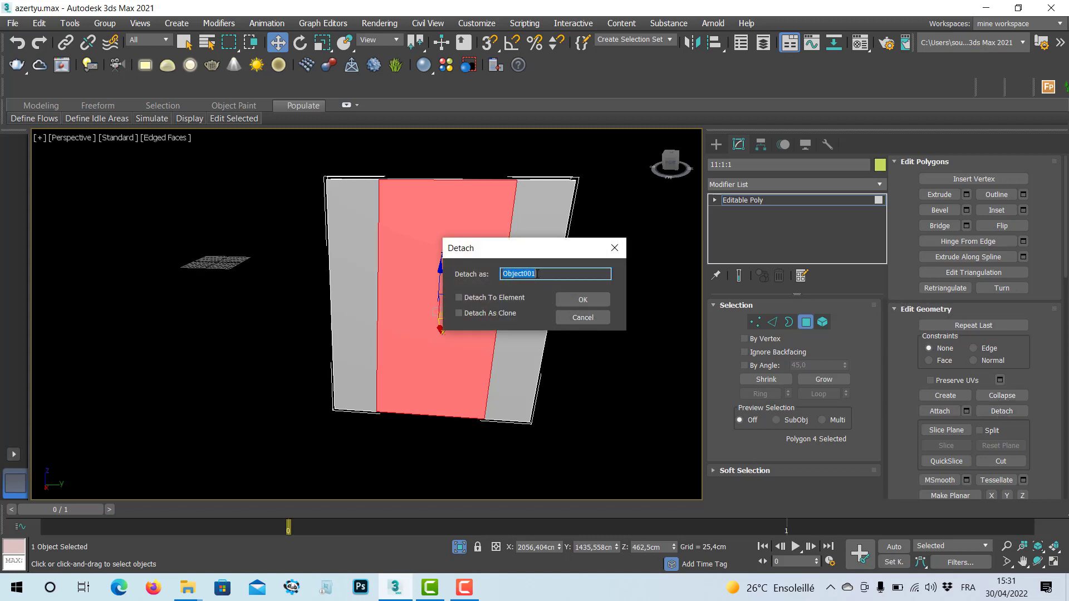
pyautogui.write('papier paint')
pyautogui.click(578, 304)
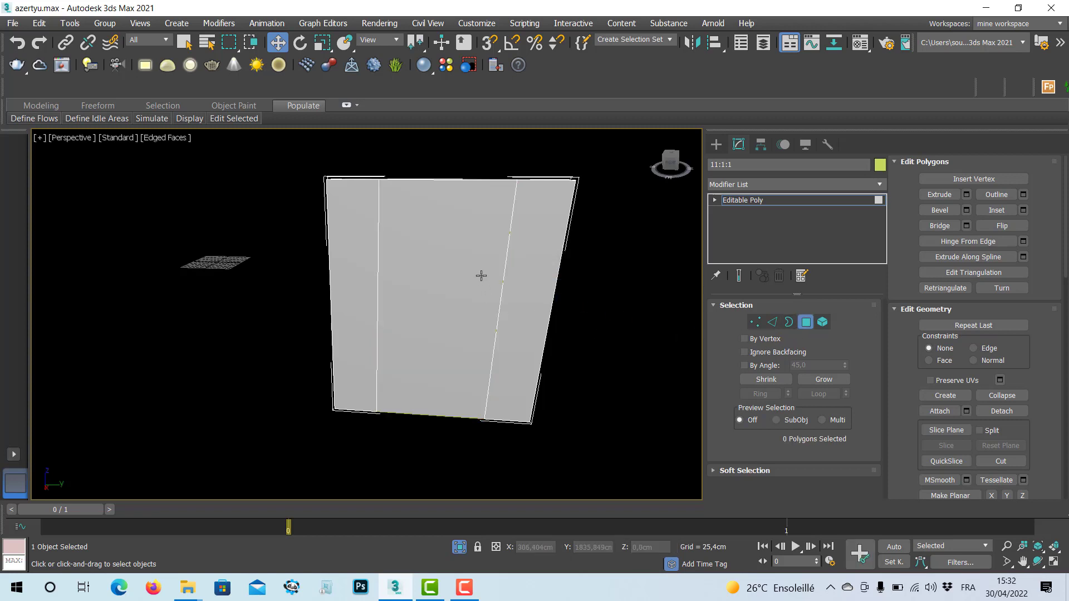
pyautogui.click(806, 323)
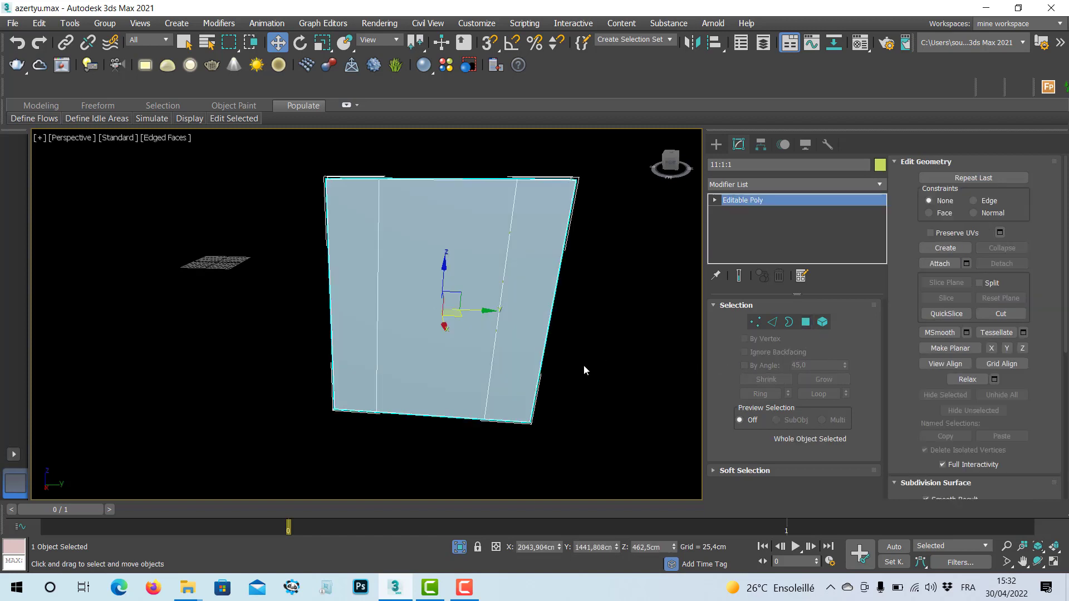
# Try moving the papier paint panel out from the wall along the X axis, and undo the move.
pyautogui.click(583, 366)
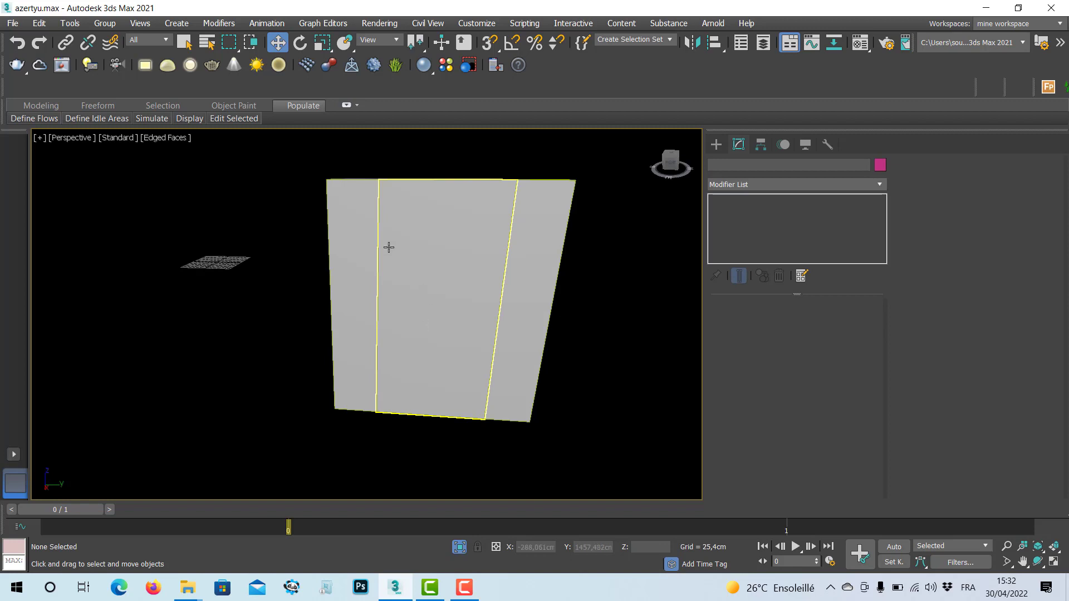
pyautogui.click(424, 318)
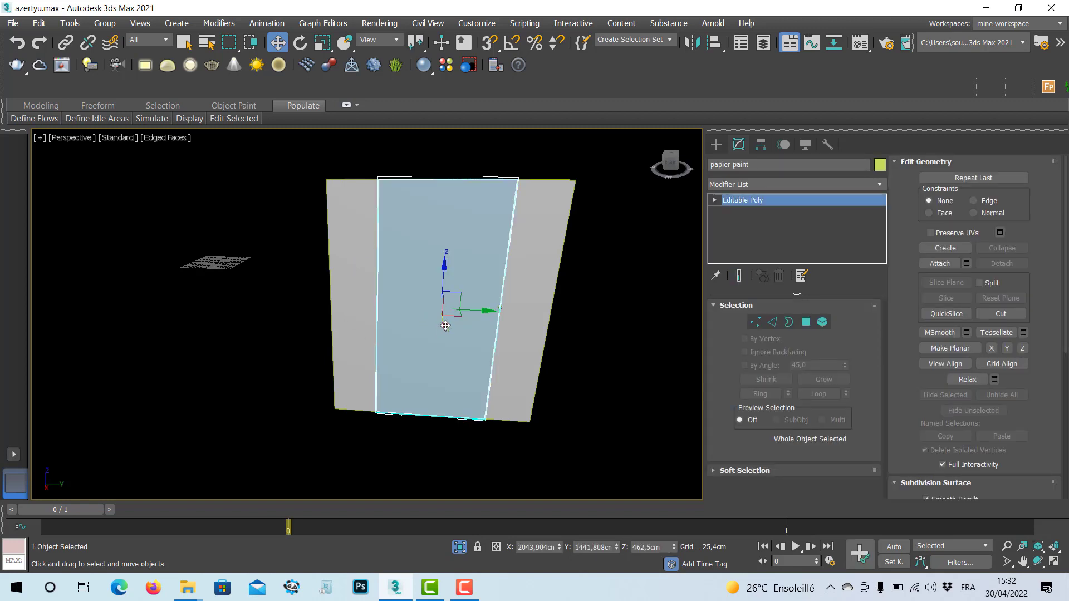
pyautogui.moveTo(443, 332); pyautogui.dragTo(464, 379)
pyautogui.keyDown('alt'); pyautogui.moveTo(464, 378); pyautogui.dragTo(418, 371, button='middle'); pyautogui.keyUp('alt')
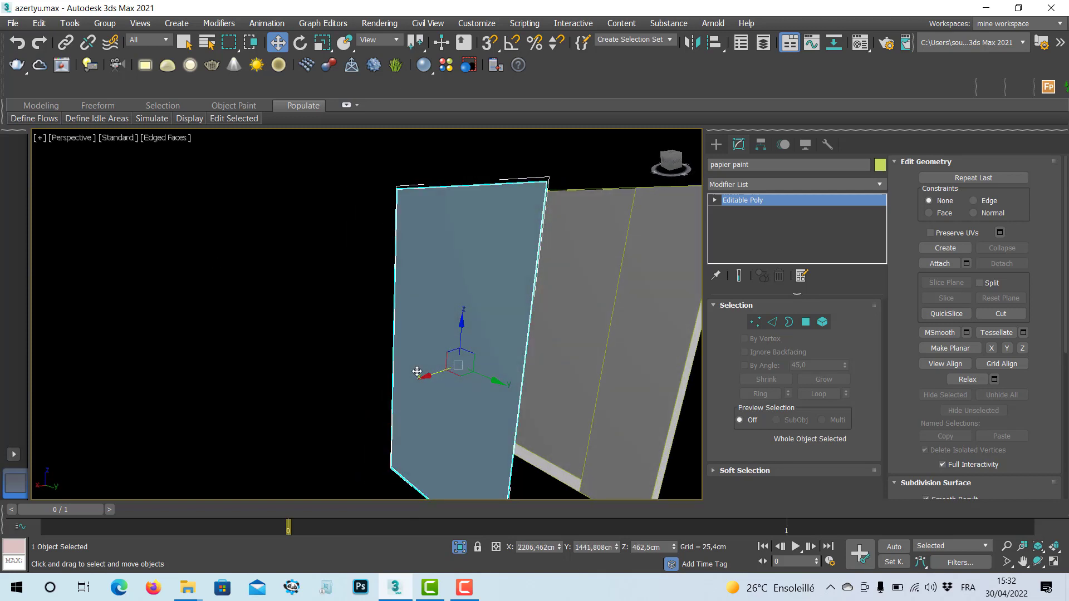
pyautogui.hotkey('ctrl', 'z')
# Try moving the remaining wall back from the papier paint panel along the X axis, and undo the move.
pyautogui.scroll(-4, 433, 371)
pyautogui.click(546, 359)
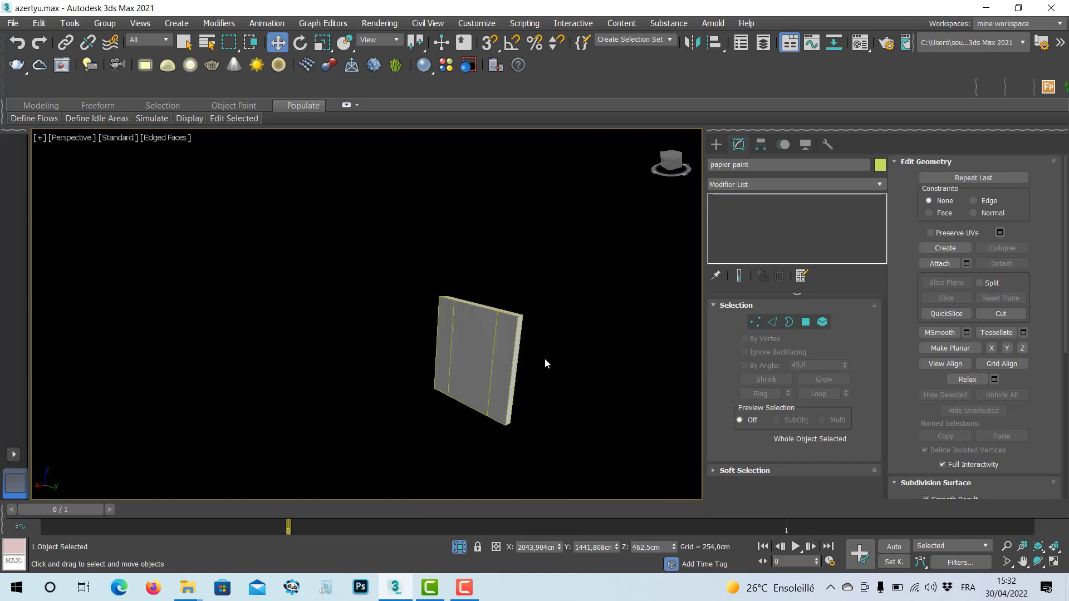
pyautogui.click(508, 358)
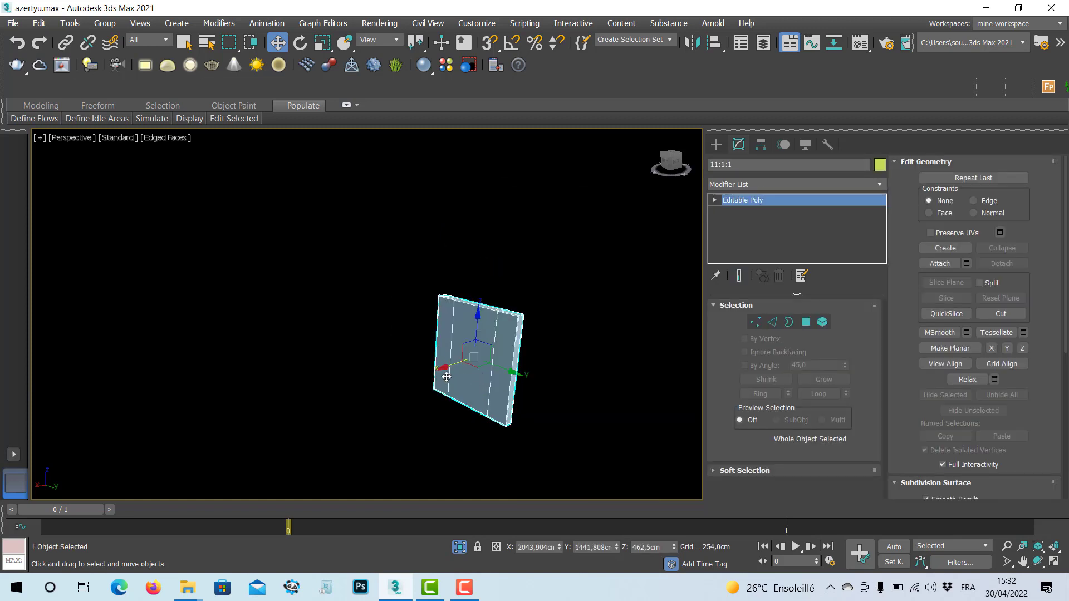
pyautogui.moveTo(447, 377); pyautogui.dragTo(460, 377)
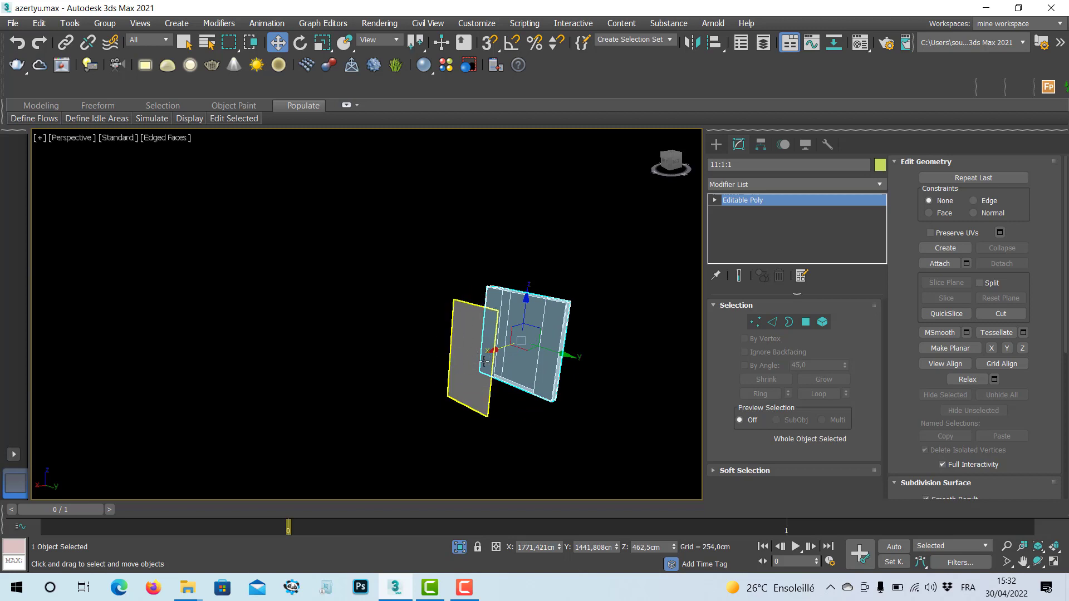
pyautogui.hotkey('ctrl', 'z')
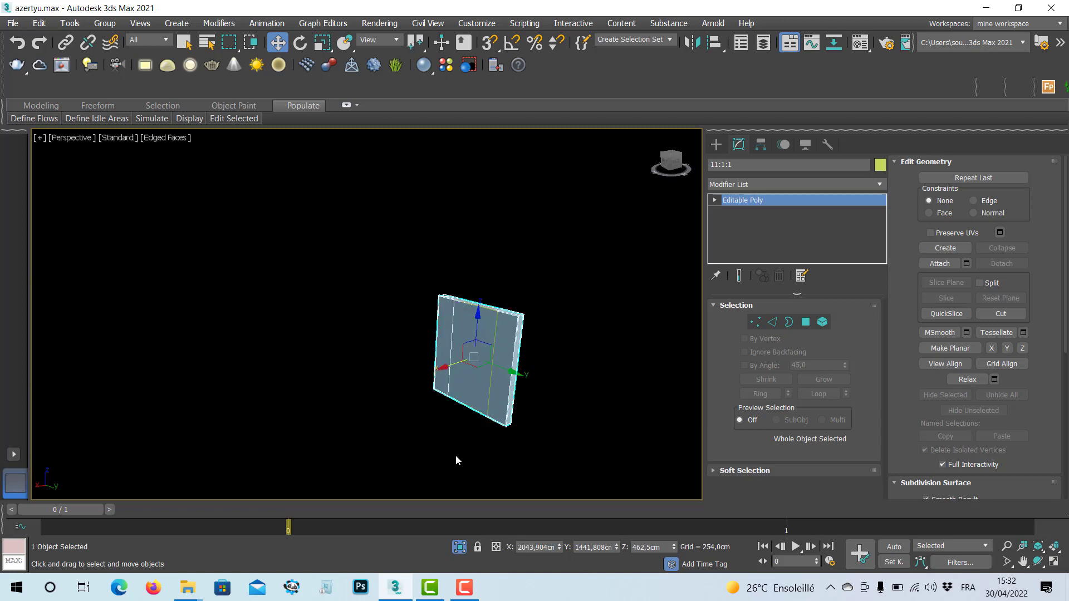
# Select the detached papier paint panel in the middle of the wall.
pyautogui.moveTo(475, 400)
pyautogui.mouseDown(button='middle')
pyautogui.moveTo(435, 393)
pyautogui.moveTo(463, 391)
pyautogui.mouseUp(button='middle')
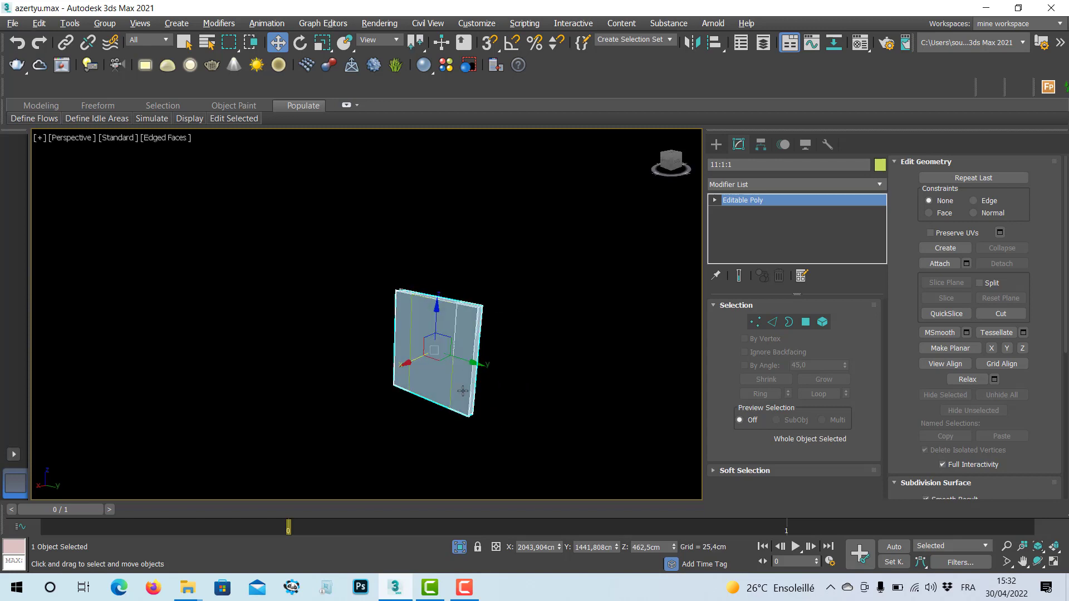
pyautogui.scroll(4, 463, 390)
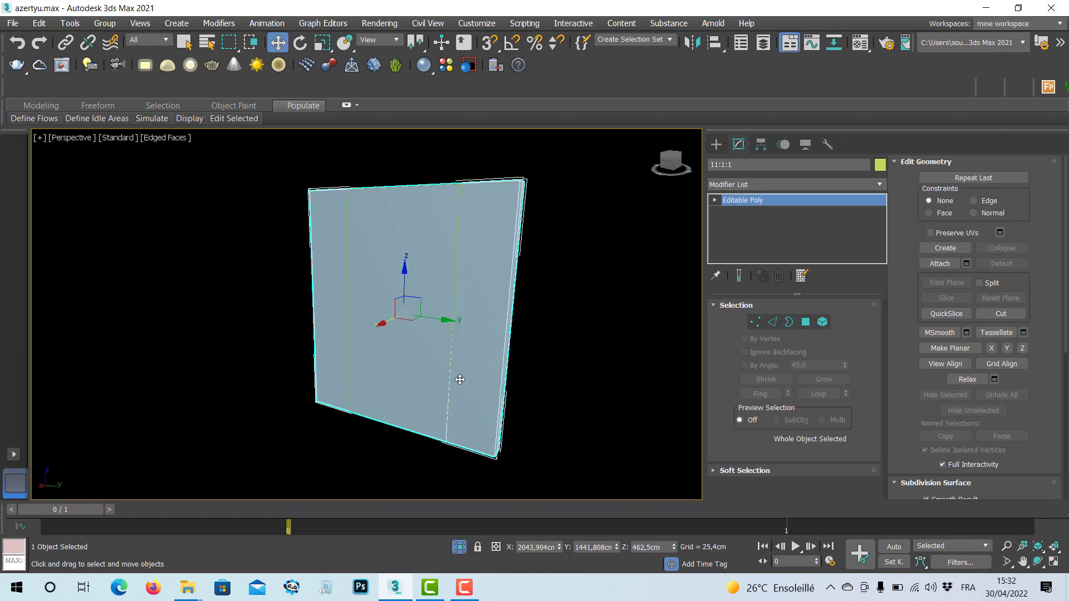
pyautogui.click(539, 414)
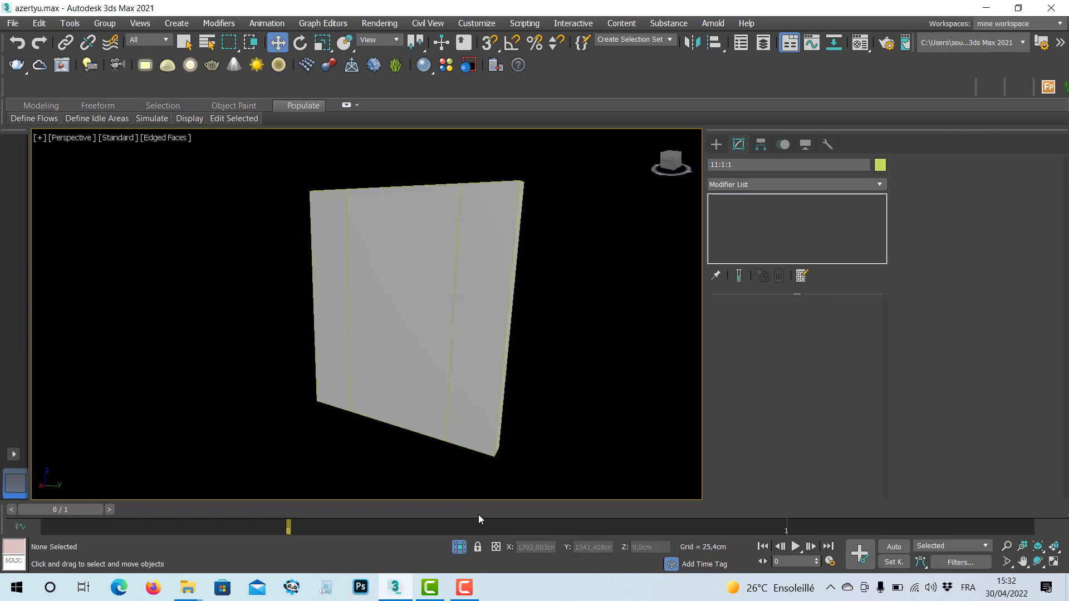
pyautogui.click(411, 333)
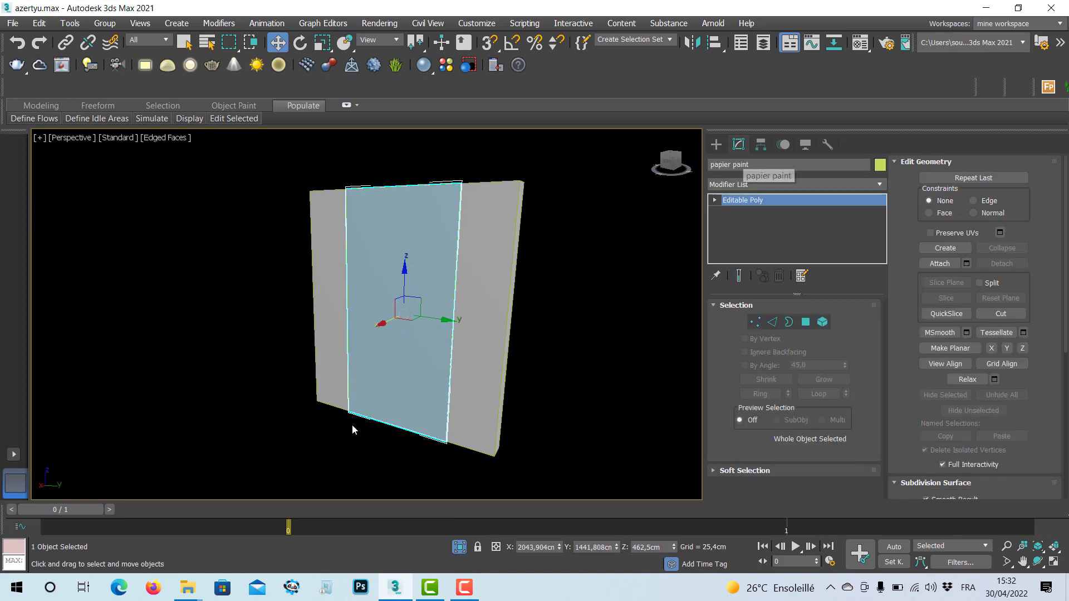
# Switch to Firefox and search Google Images for "barbie".
pyautogui.click(154, 594)
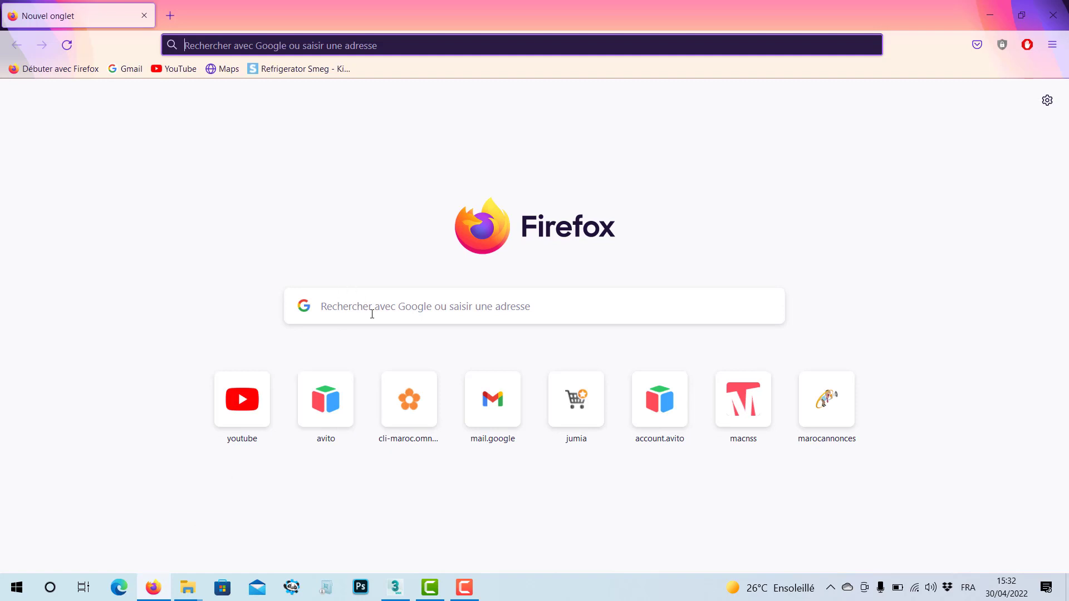
pyautogui.click(376, 308)
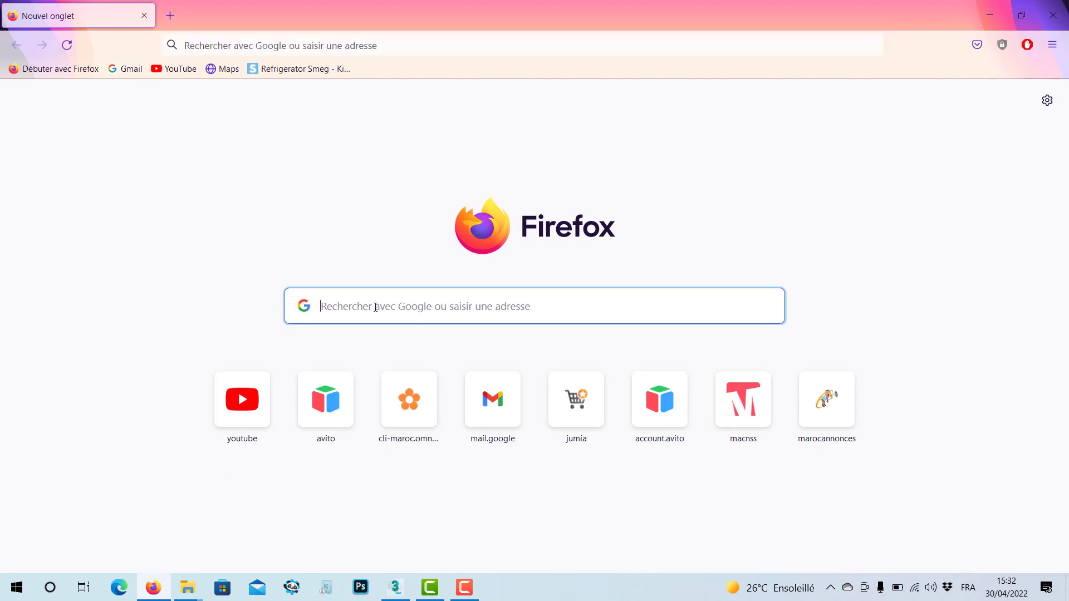
pyautogui.write('bar')
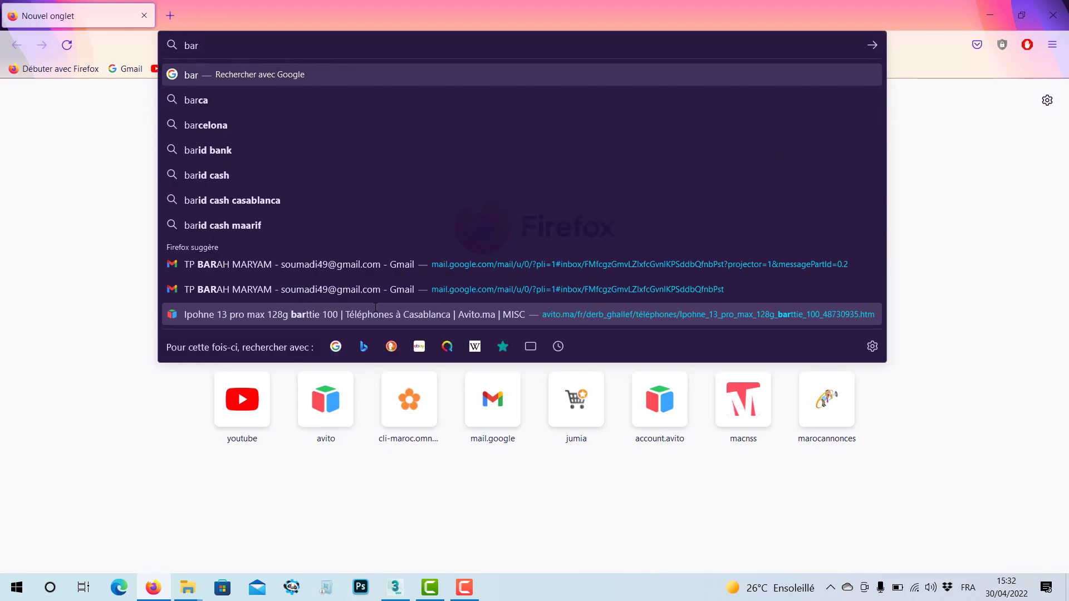
pyautogui.write('bie')
pyautogui.press('Return')
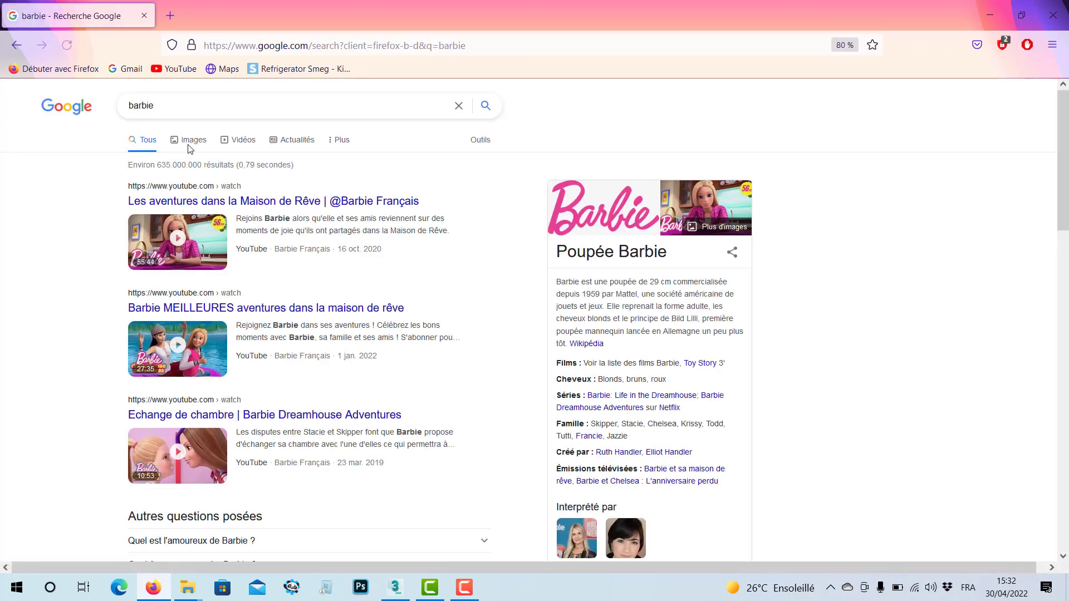
pyautogui.click(185, 146)
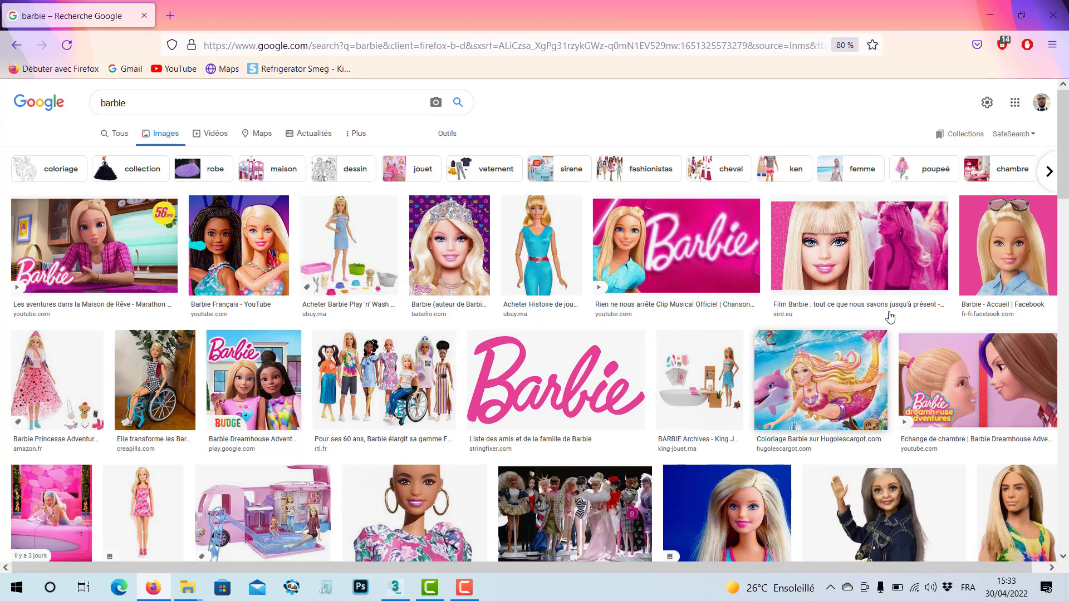
# Preview two Barbie portraits with pink backgrounds, and limit the image results to large ones (Grandes images).
pyautogui.click(978, 282)
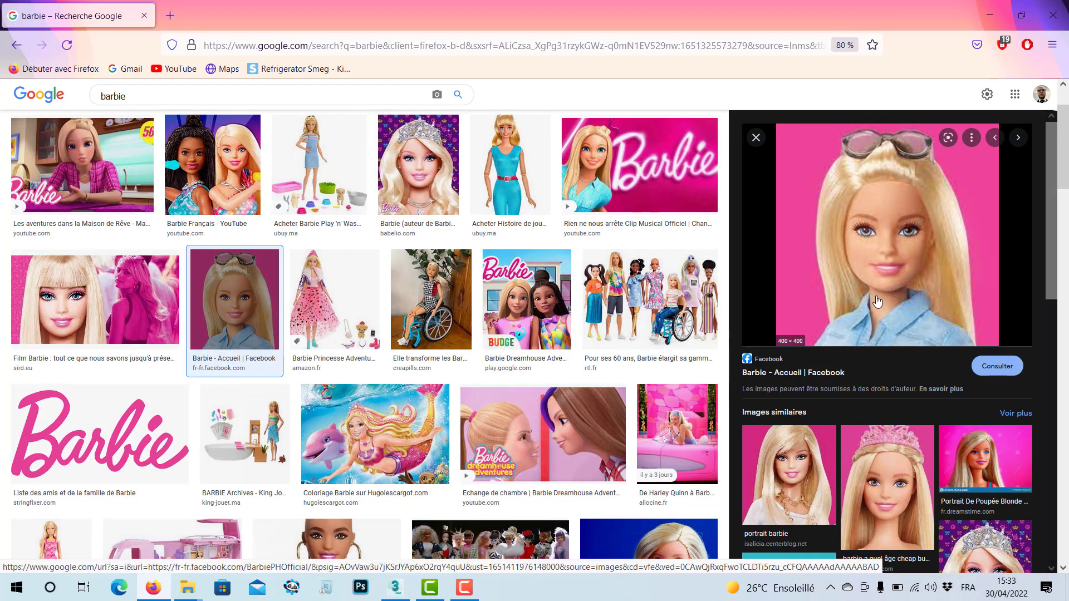
pyautogui.click(873, 446)
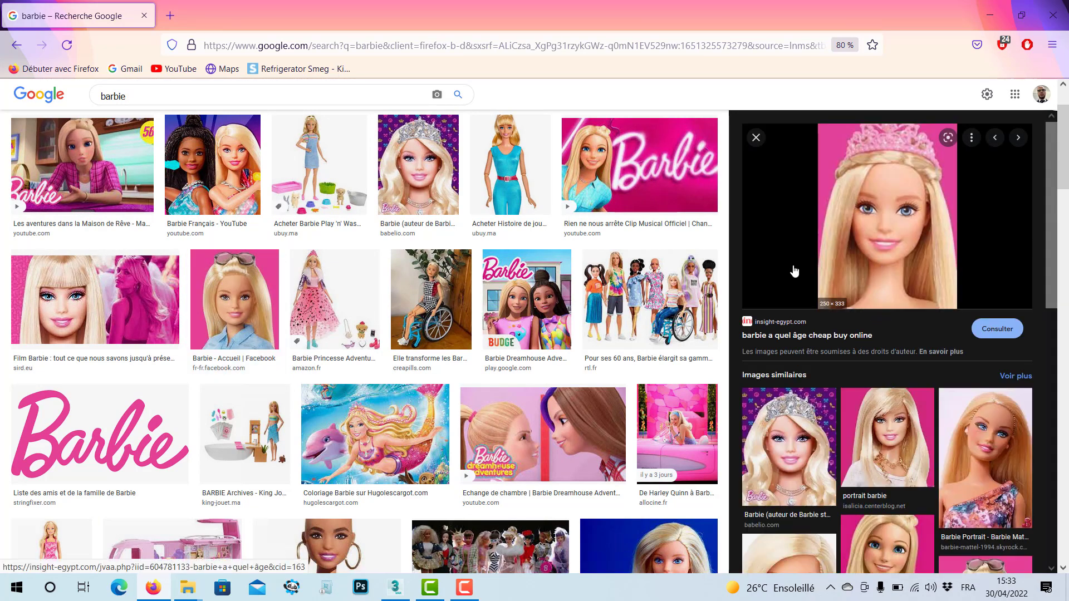
pyautogui.scroll(3, 541, 210)
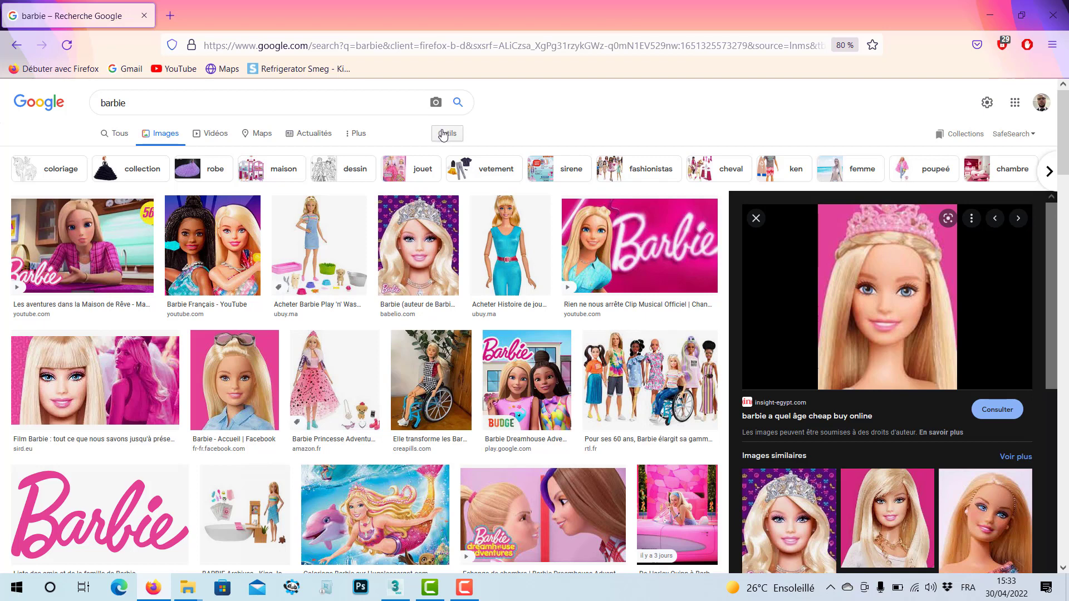
pyautogui.click(443, 135)
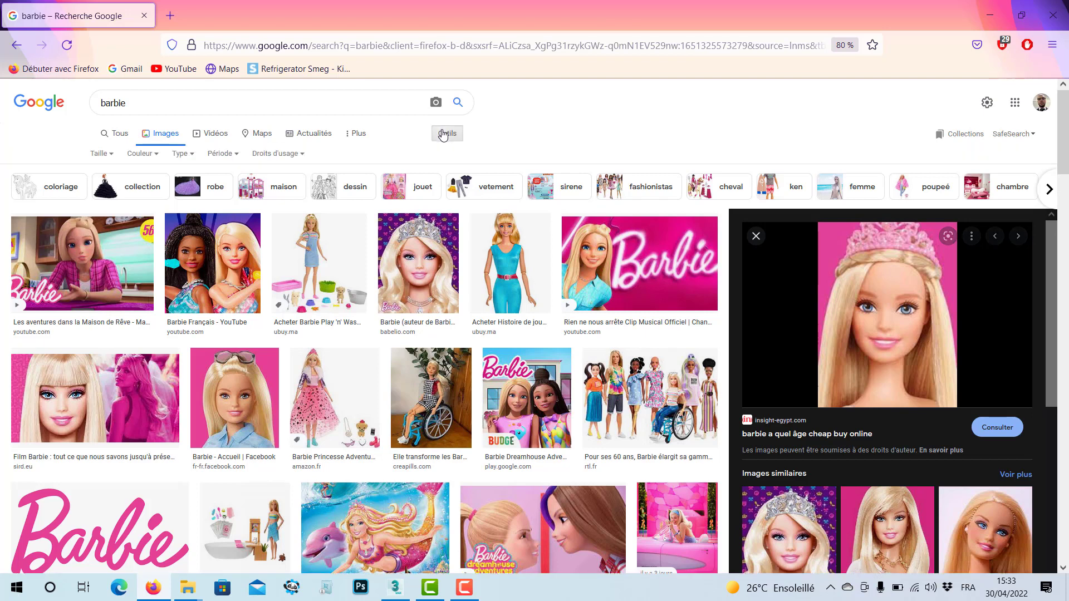
pyautogui.click(110, 156)
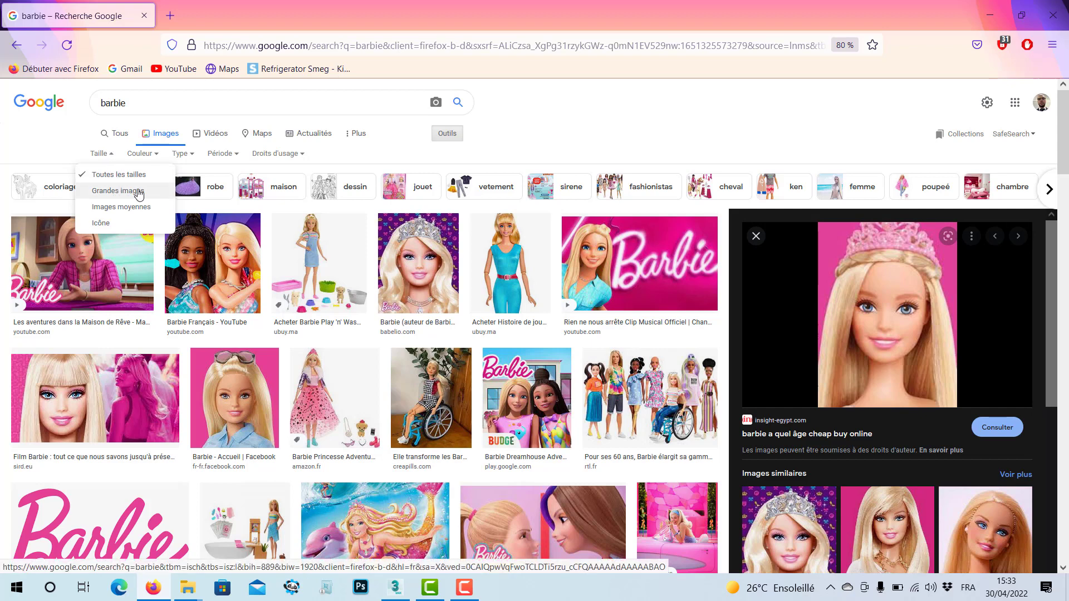
pyautogui.click(139, 192)
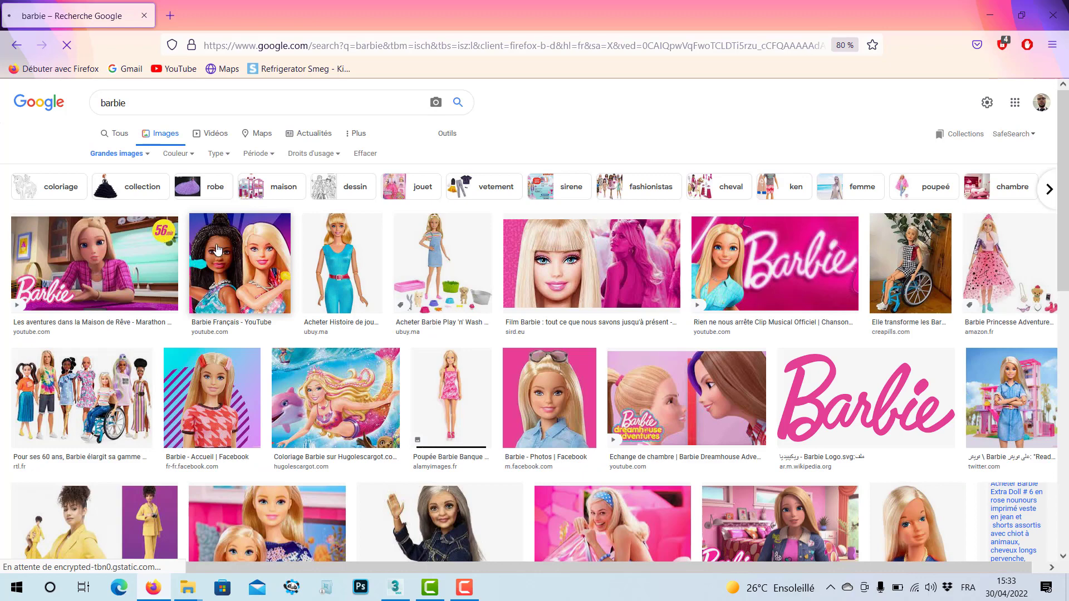
# Browse the large Barbie images and preview The Verge's picture of the doll in the HELLO HELLO HELLO shirt.
pyautogui.click(522, 399)
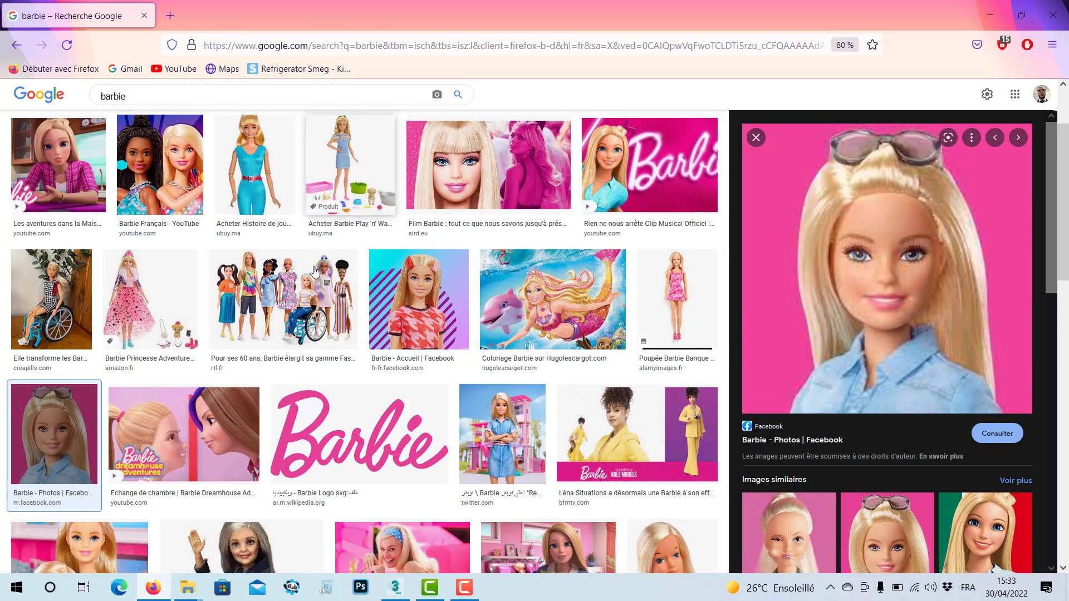
pyautogui.scroll(-3, 311, 278)
pyautogui.scroll(-4, 320, 372)
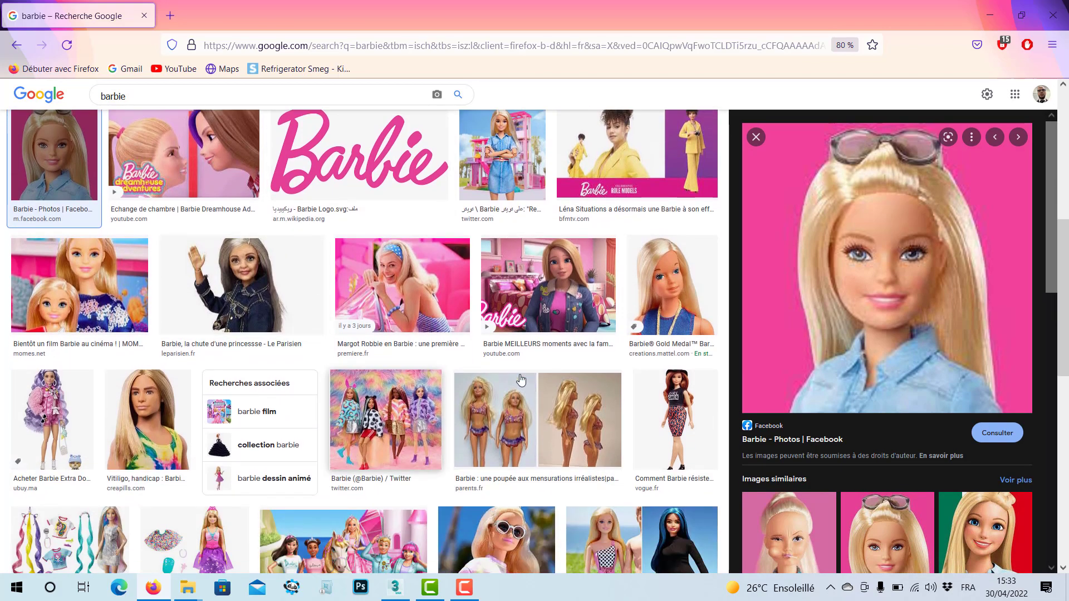
pyautogui.scroll(-6, 655, 345)
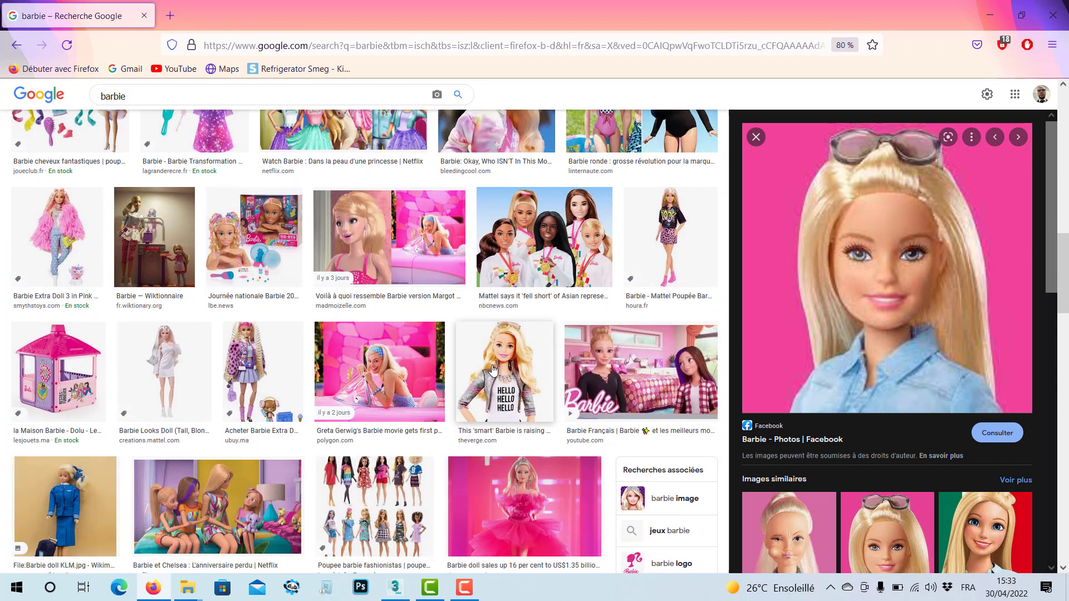
pyautogui.click(493, 370)
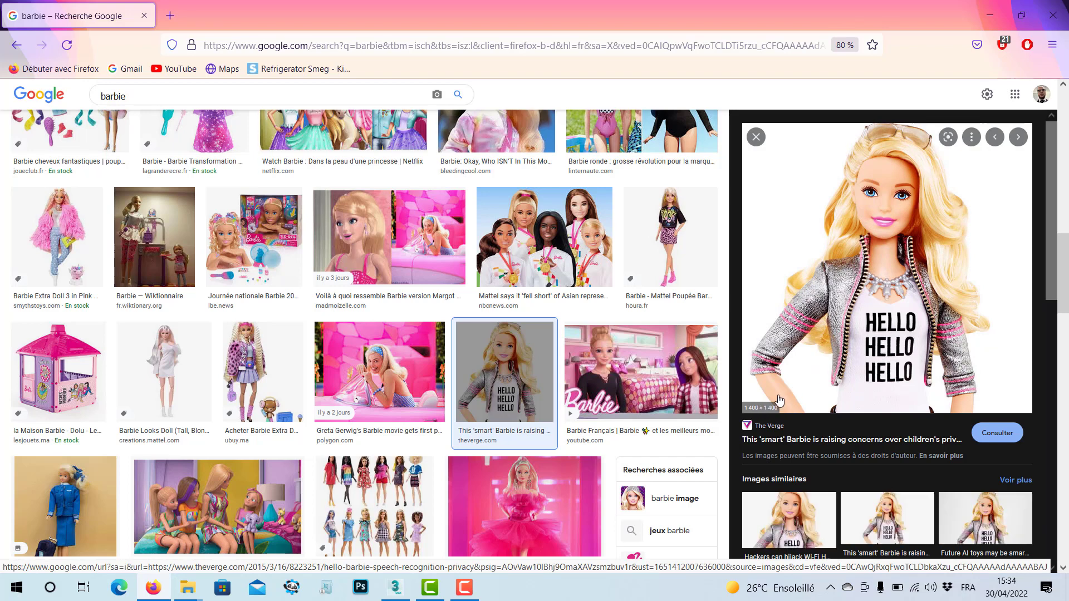
# Save the previewed Barbie image as a JPEG under its suggested name in the lasalle juin 2022 folder, and return to 3ds Max.
pyautogui.rightClick(886, 298)
pyautogui.click(912, 392)
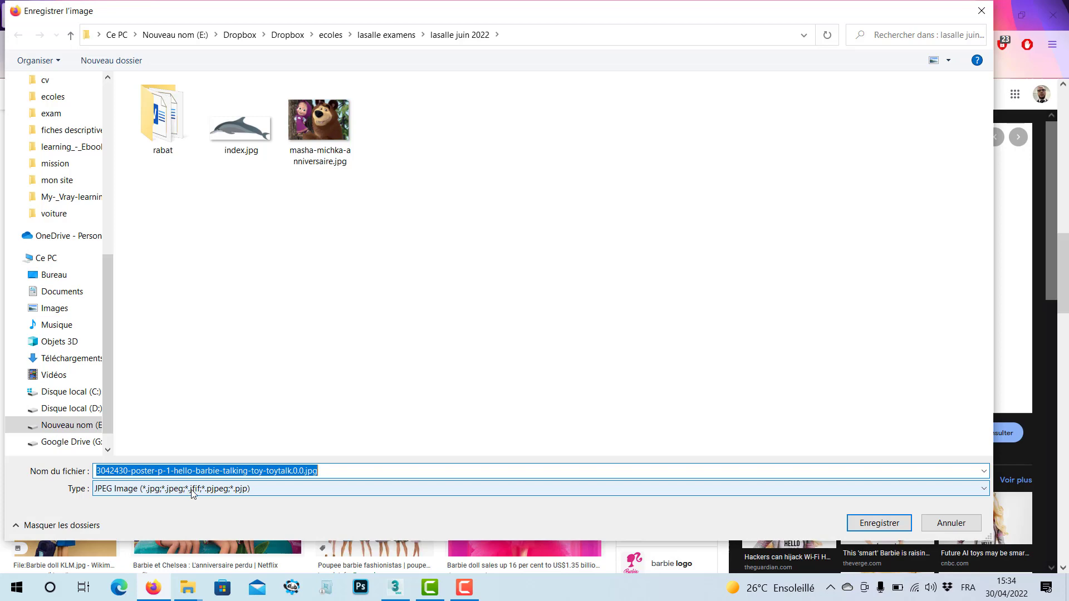
pyautogui.click(878, 523)
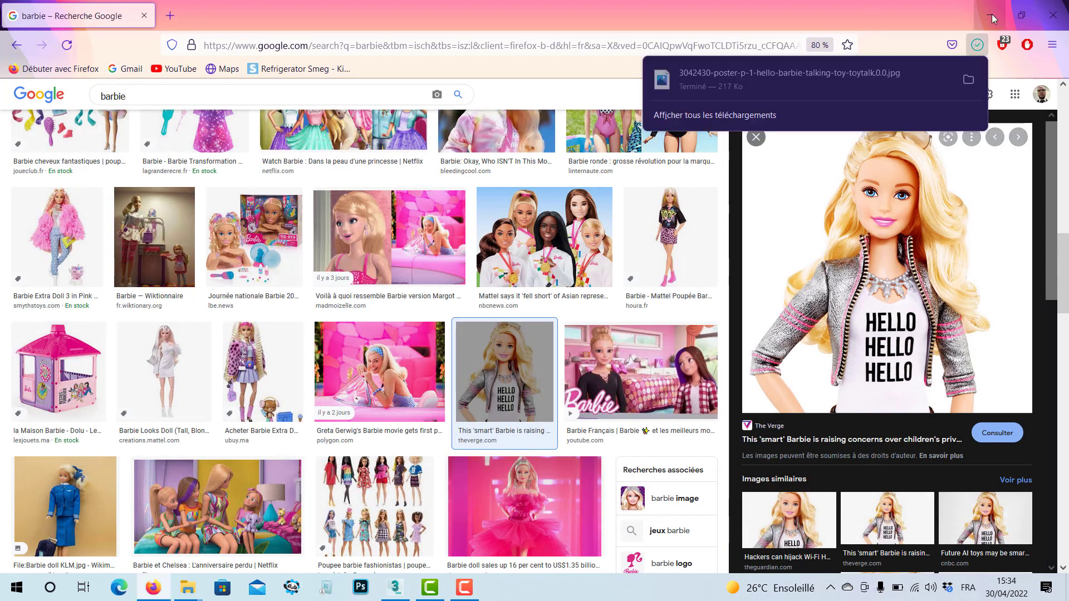
pyautogui.click(991, 17)
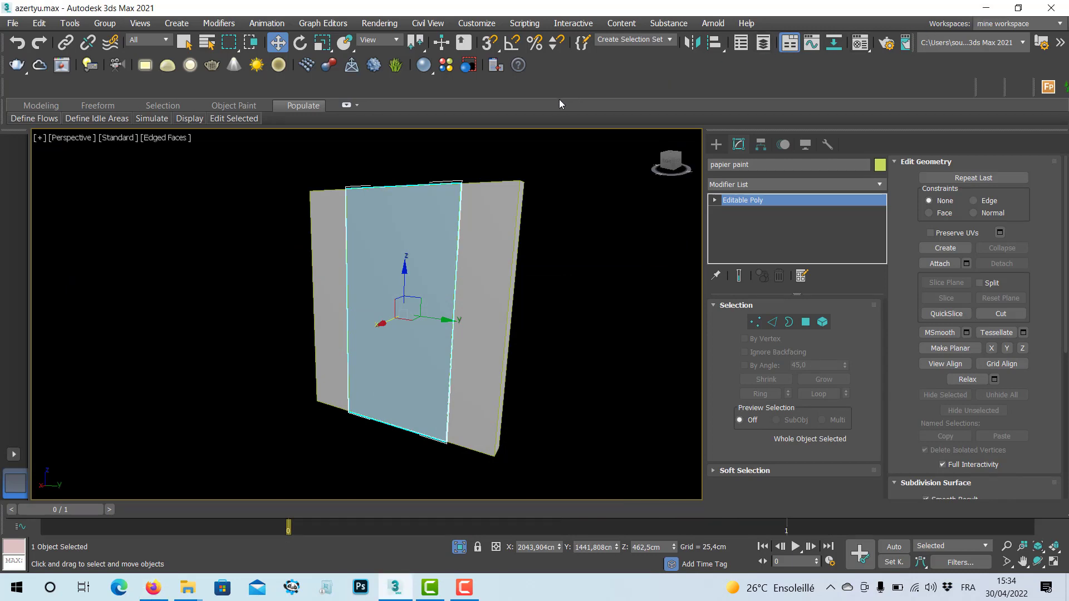
# Open the Material Editor and rename the light green sample material as "papier paint".
pyautogui.click(861, 43)
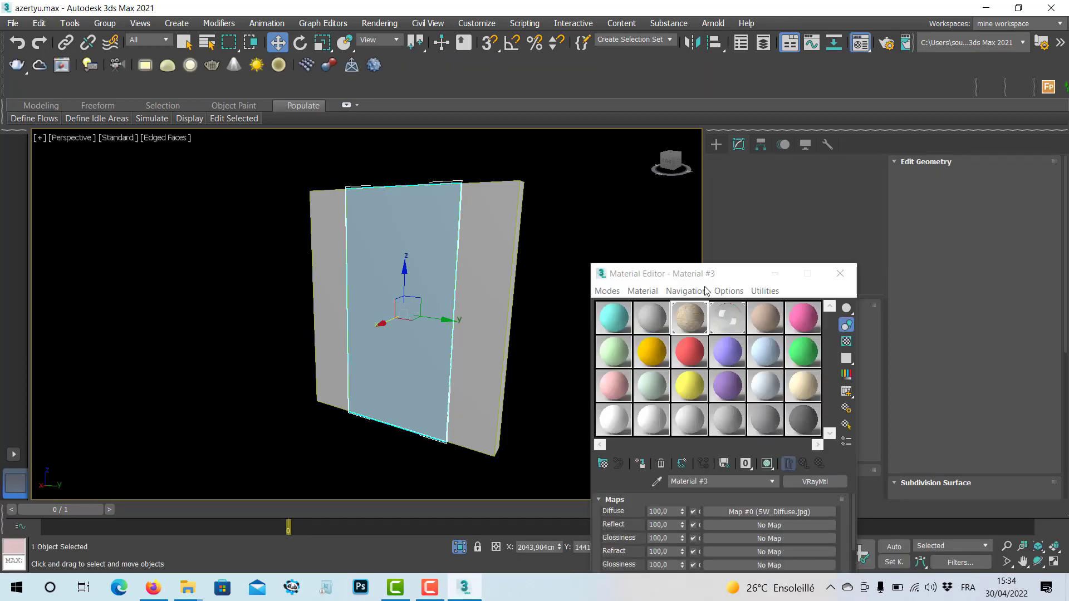
pyautogui.moveTo(710, 278); pyautogui.dragTo(698, 144)
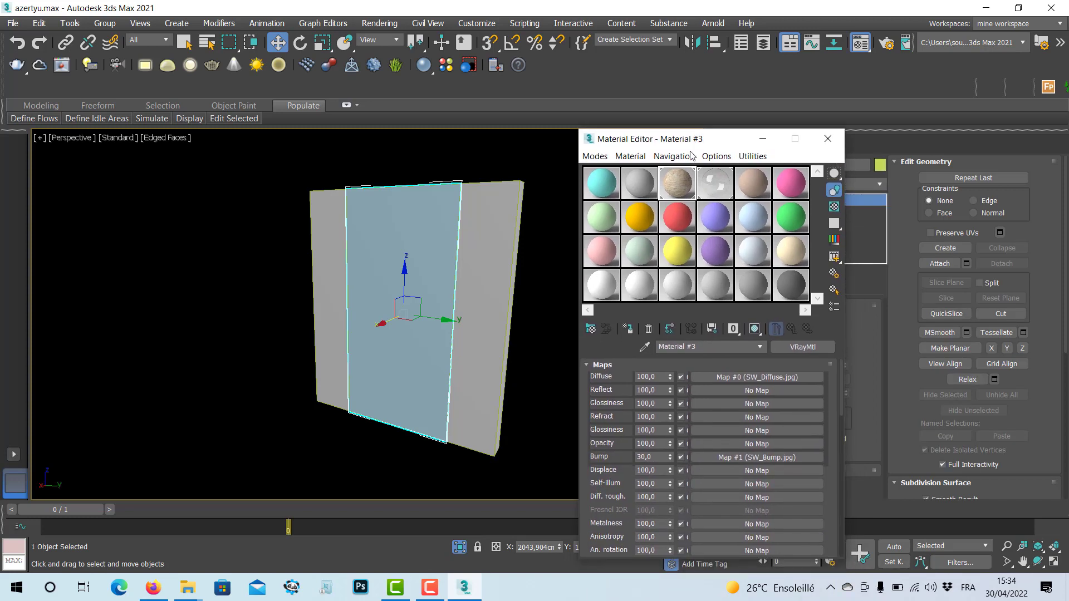
pyautogui.click(605, 215)
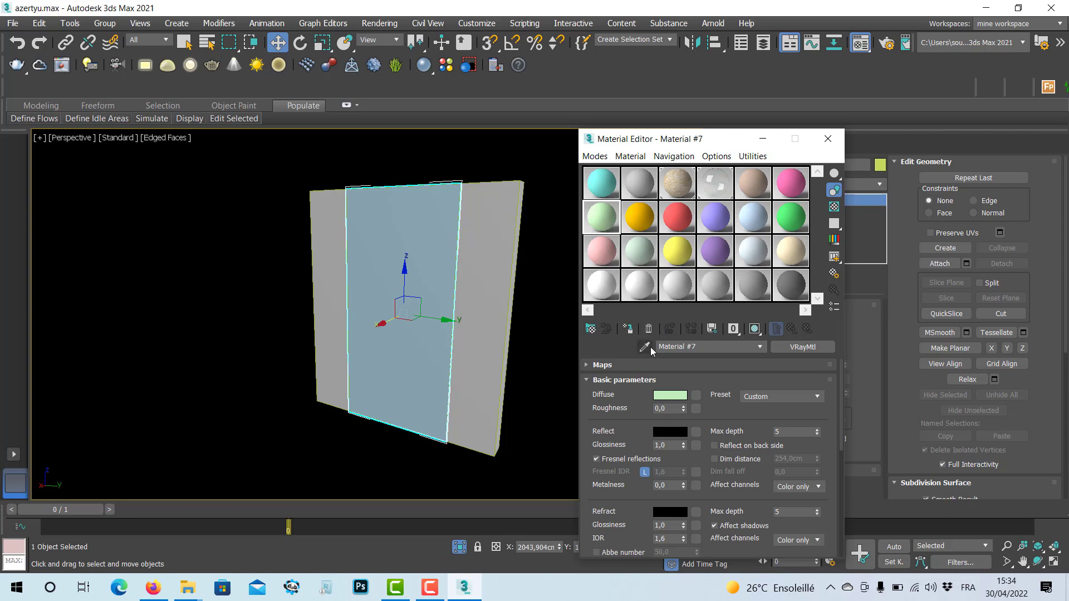
pyautogui.click(682, 347)
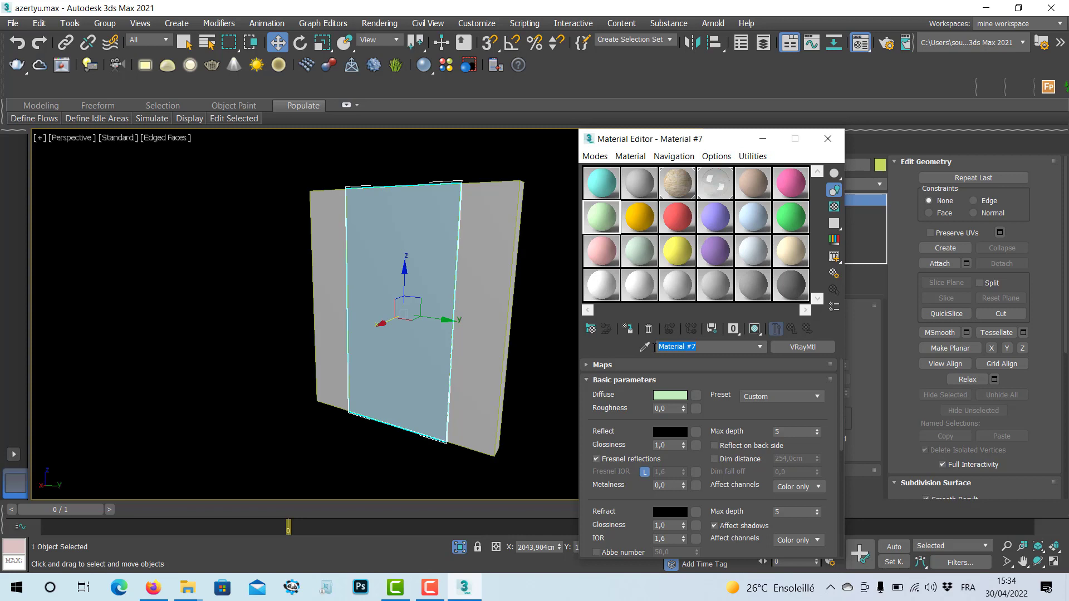
pyautogui.write('papier paint')
# Collapse the material's rollouts except Maps, and assign a VRayBitmap to the Diffuse map of papier paint.
pyautogui.click(587, 381)
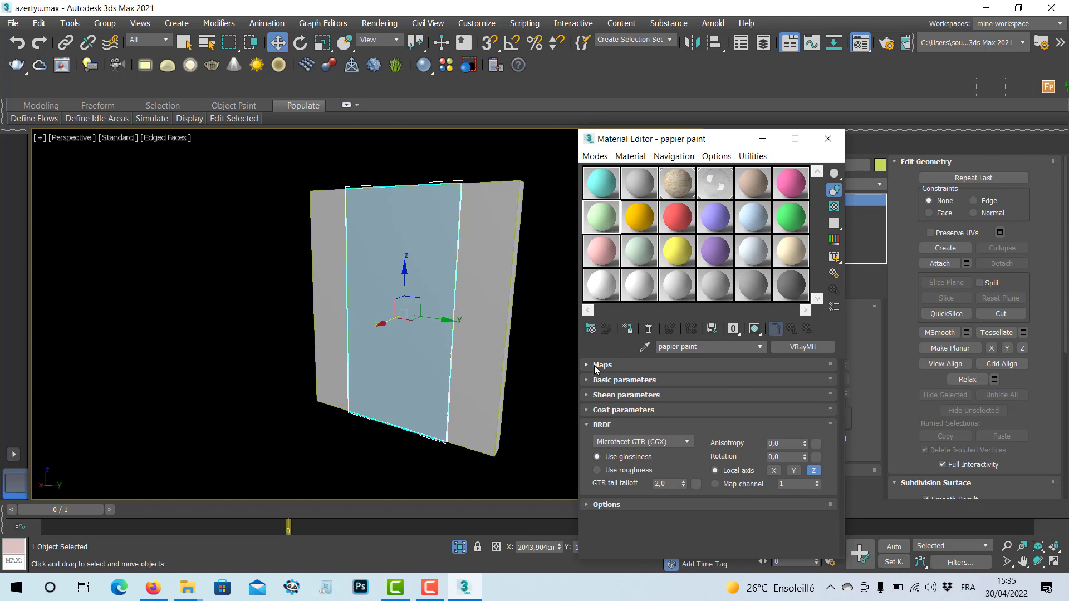
pyautogui.rightClick(595, 369)
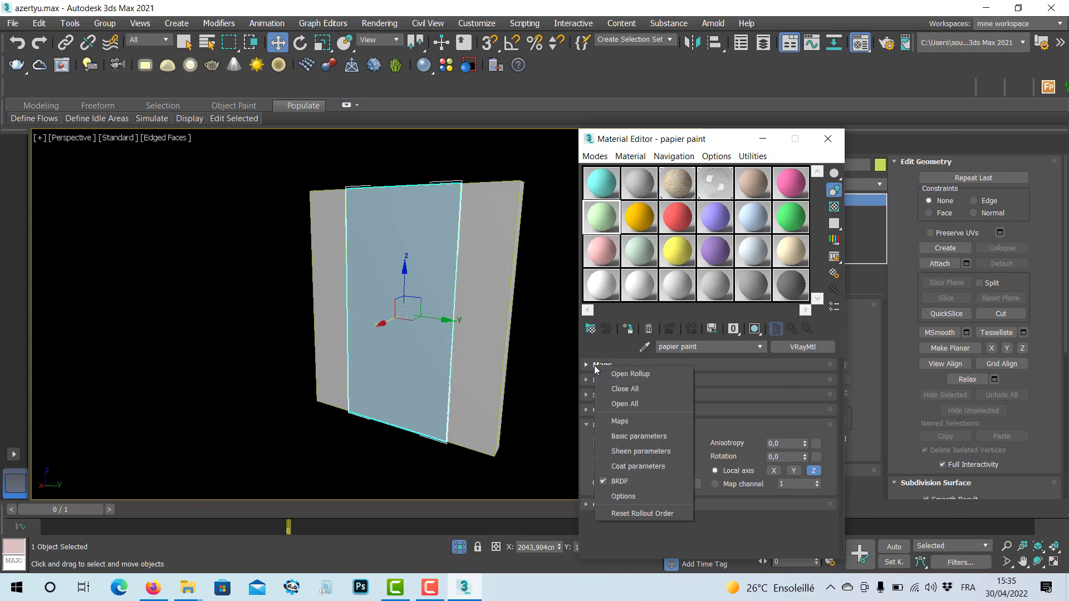
pyautogui.click(625, 389)
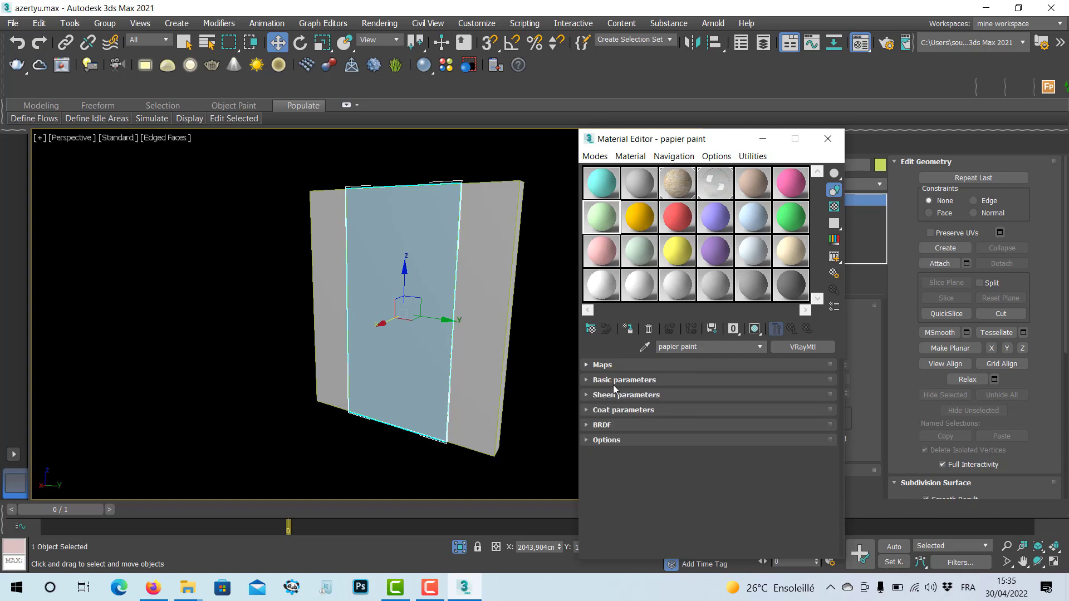
pyautogui.click(588, 365)
pyautogui.scroll(1, 708, 422)
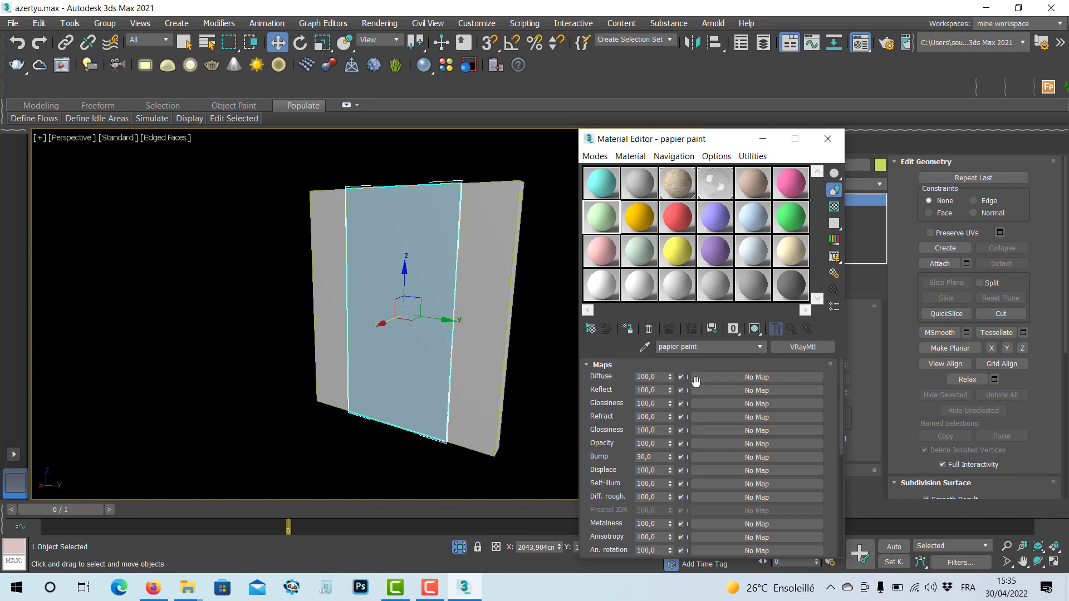
pyautogui.click(751, 378)
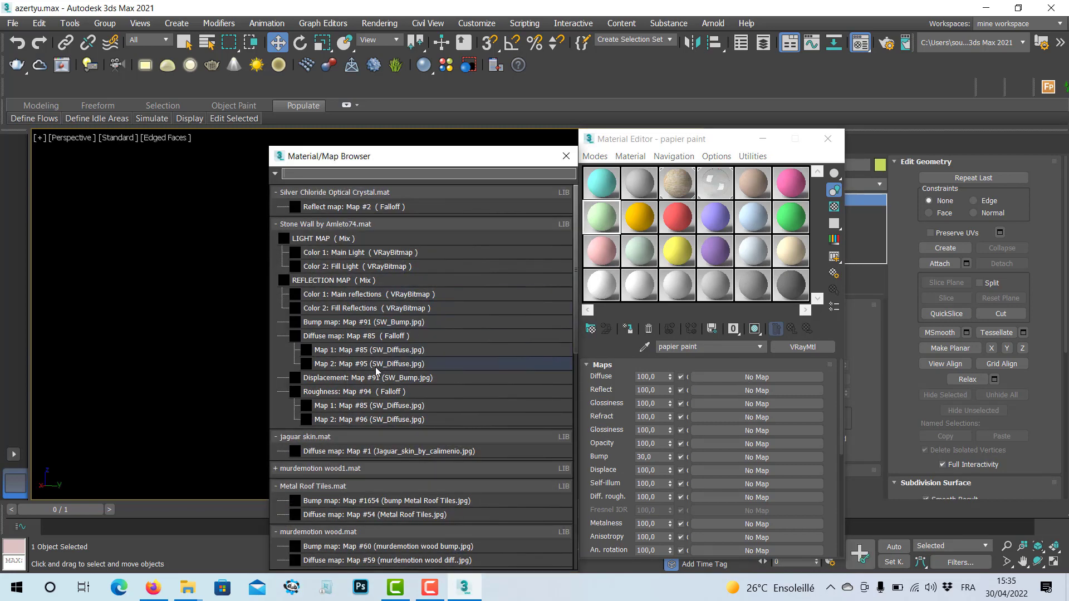
pyautogui.click(276, 224)
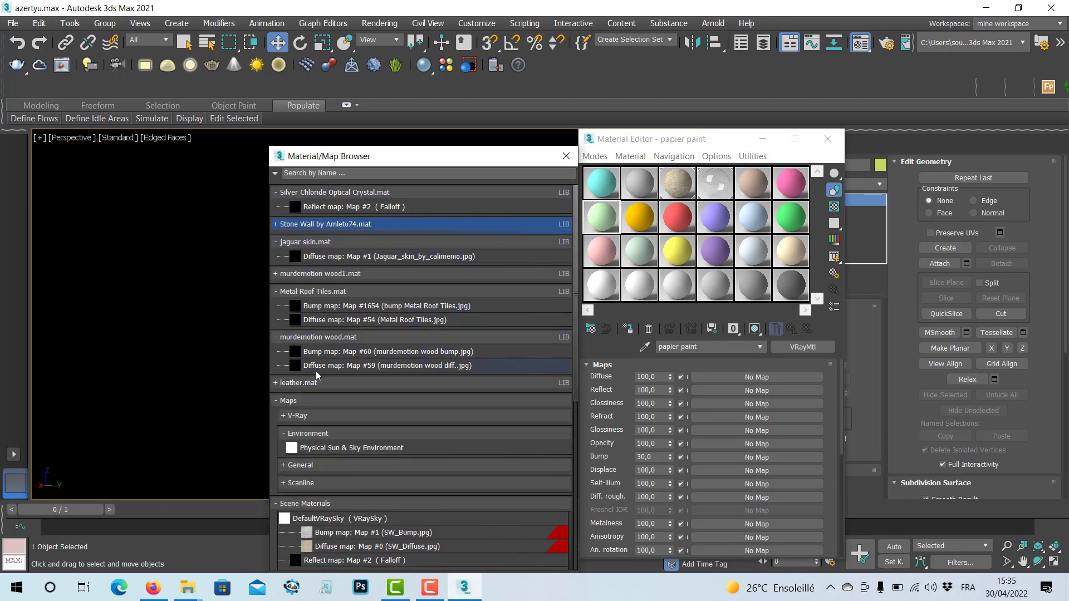
pyautogui.scroll(-1, 316, 371)
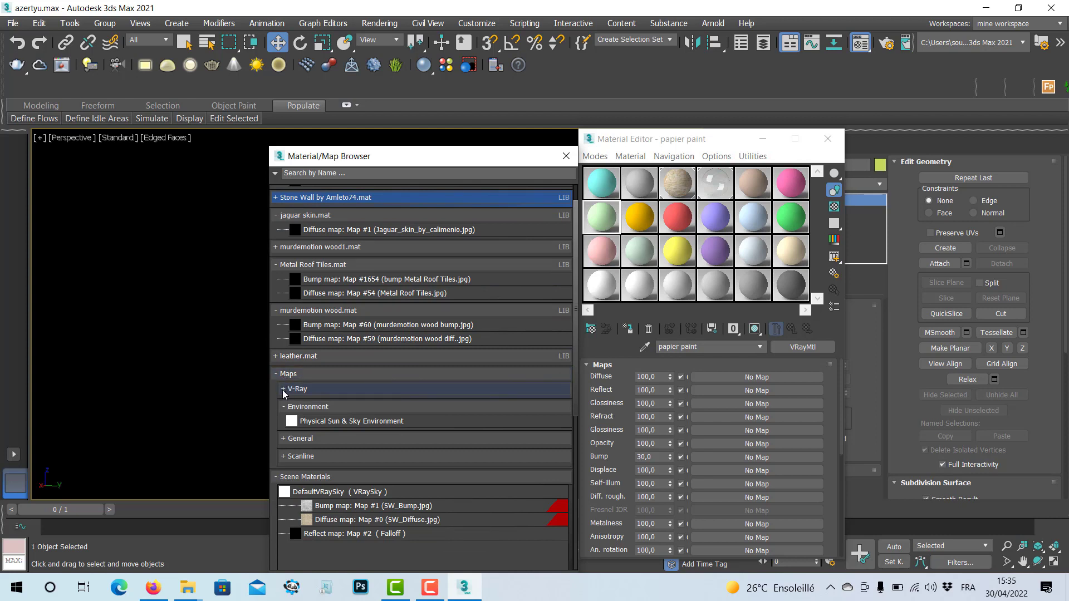
pyautogui.click(284, 390)
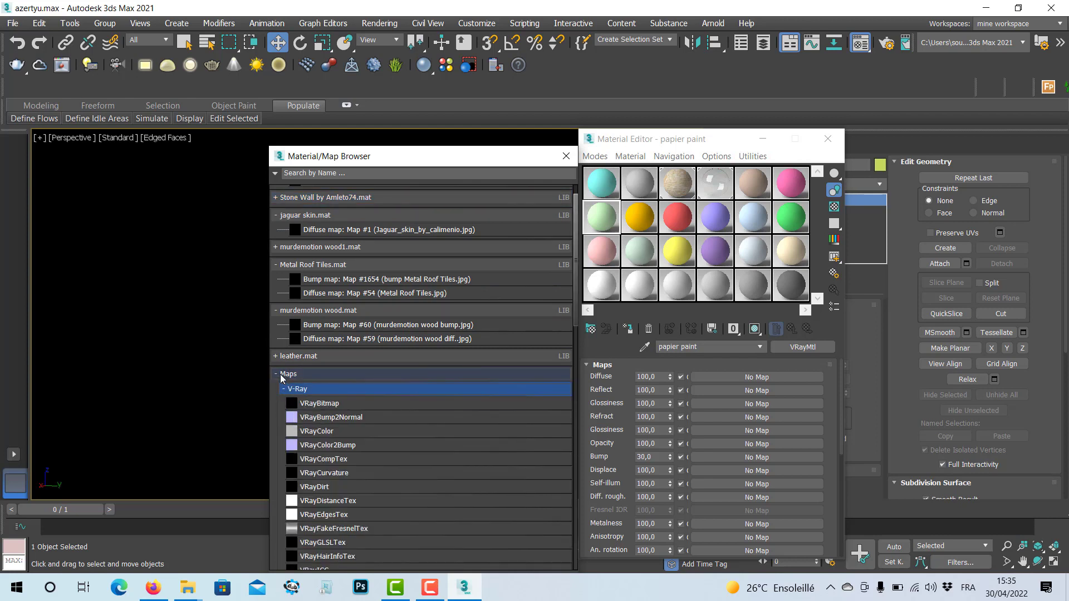
pyautogui.doubleClick(291, 404)
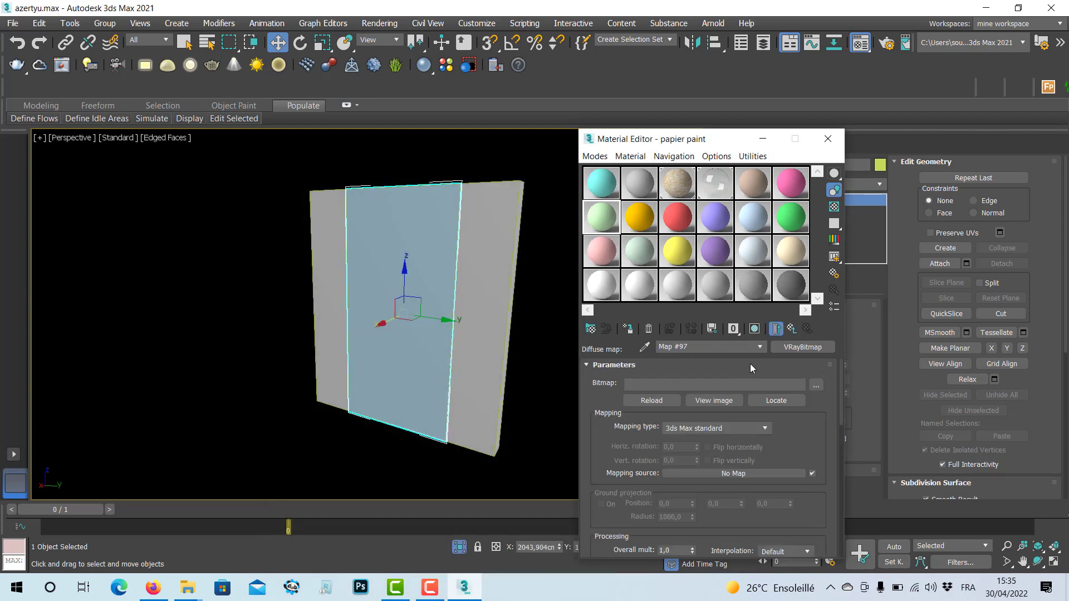
# Open the file chooser for the VRayBitmap's image and browse Bureau and Ce PC for the saved Barbie picture.
pyautogui.click(816, 386)
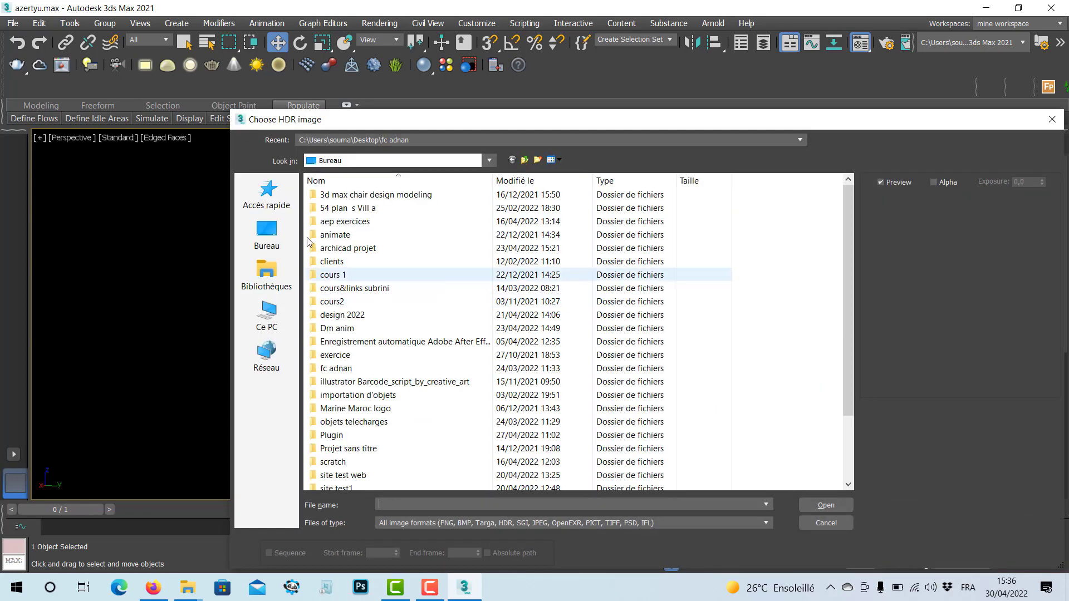
pyautogui.click(267, 236)
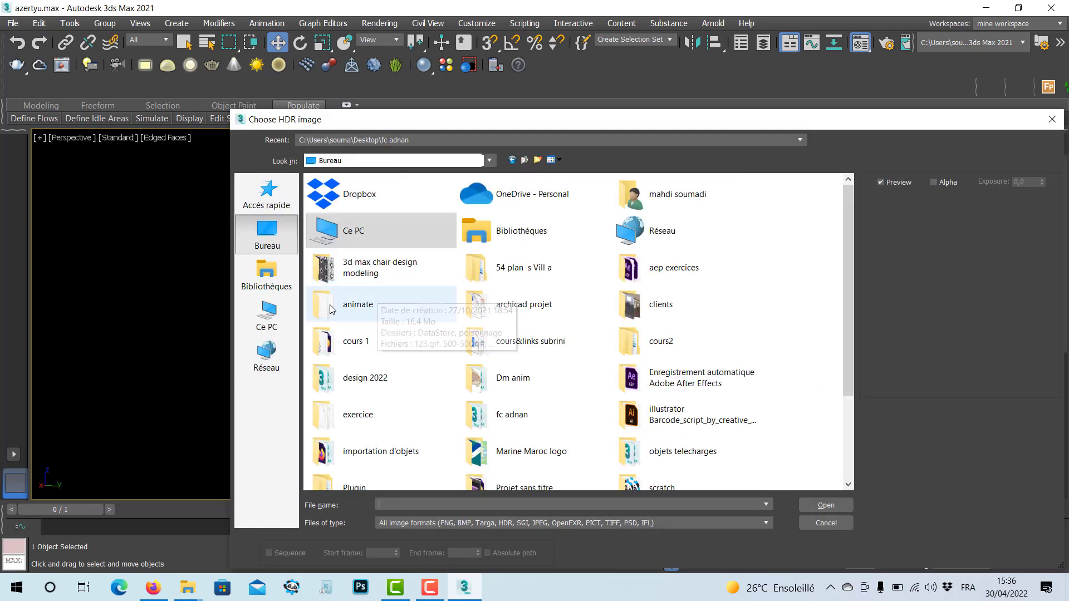
pyautogui.click(273, 322)
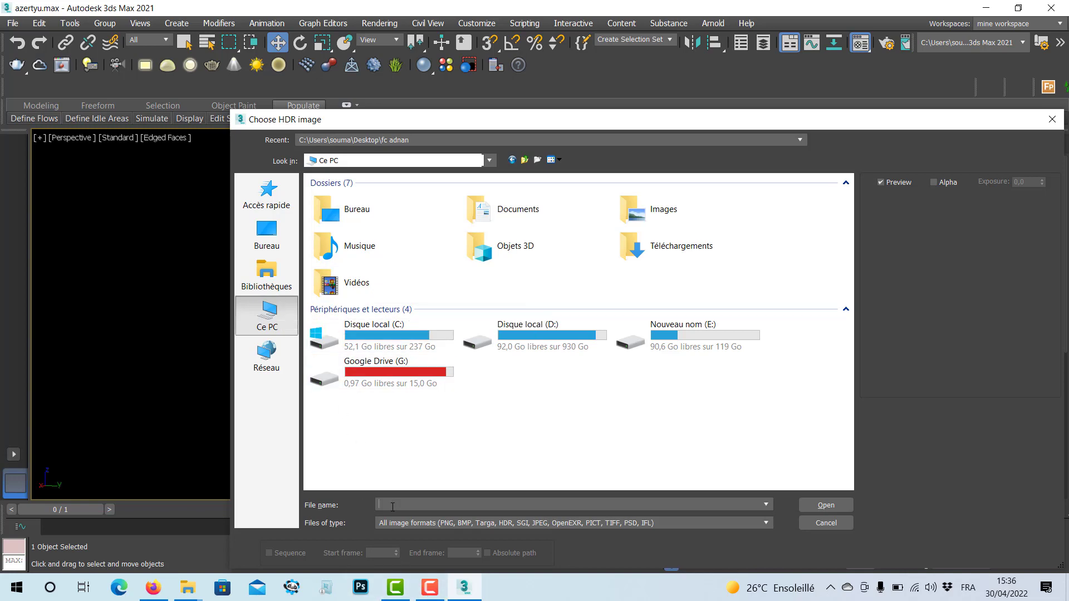
# Switch to Firefox and save the previewed HELLO HELLO HELLO Barbie image under its suggested name in Bureau.
pyautogui.click(153, 588)
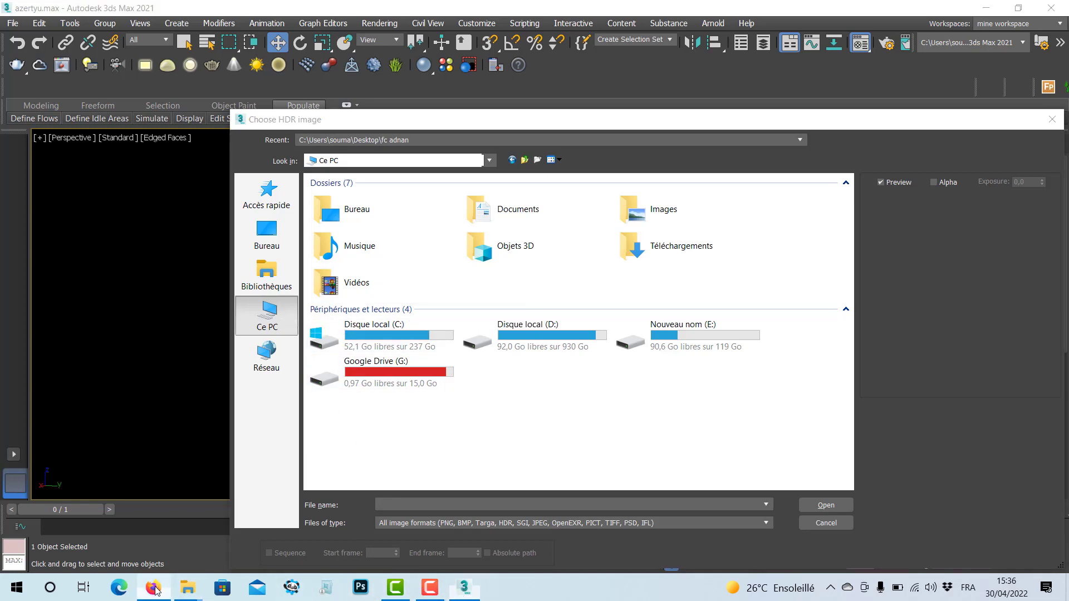
pyautogui.rightClick(855, 207)
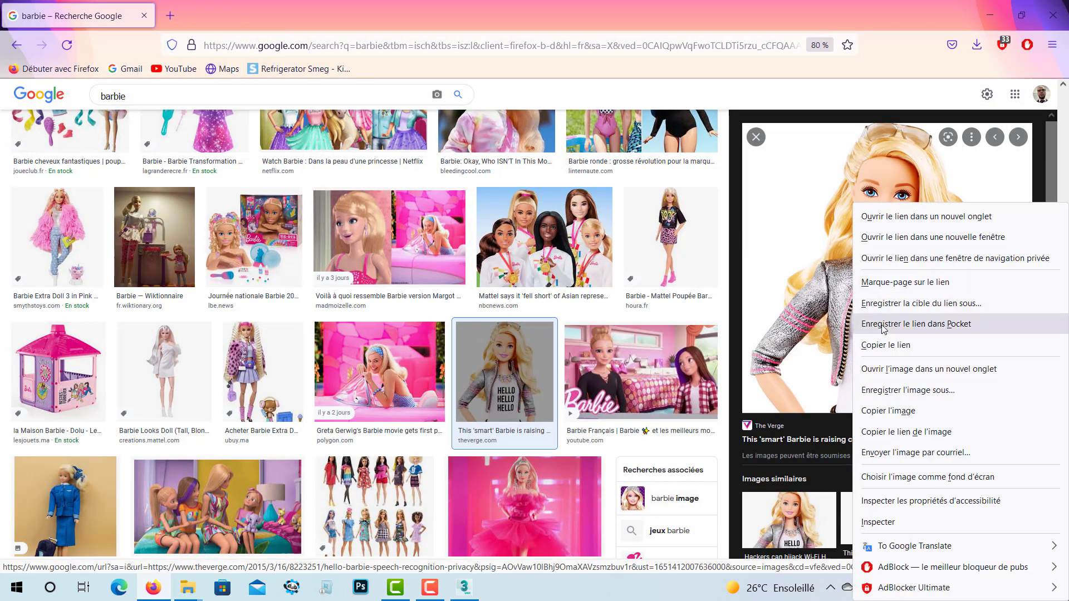
pyautogui.click(919, 390)
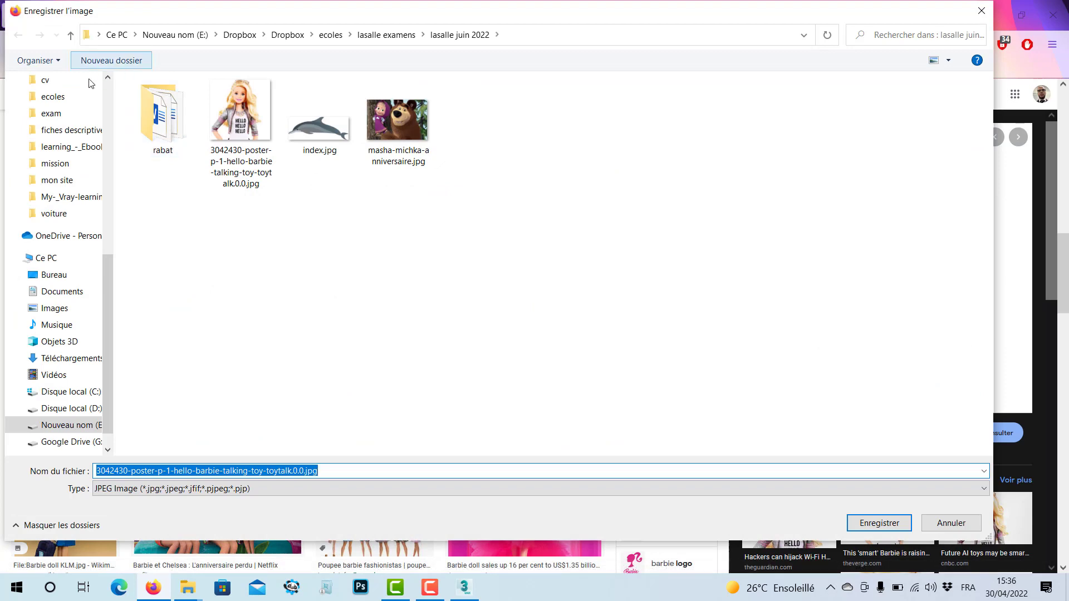
pyautogui.click(54, 275)
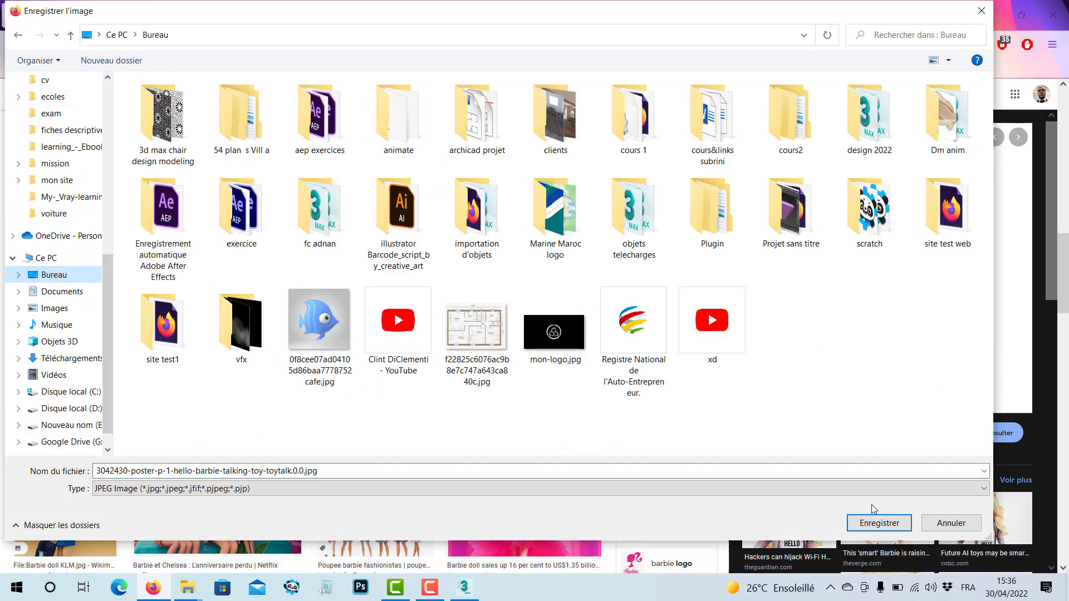
pyautogui.click(878, 523)
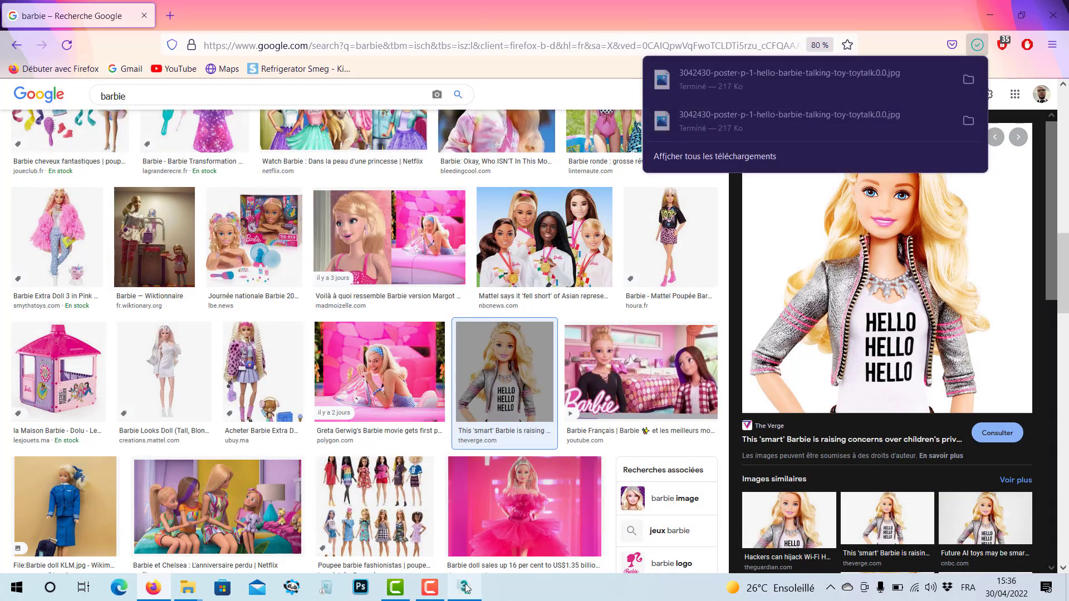
# Return to 3ds Max, load 3042430-poster-p-1-hello-barbie-talking-toy-toytalk.0.0.jpg from Bureau as the bitmap, and preview the enlarged material sample.
pyautogui.click(489, 550)
pyautogui.click(266, 234)
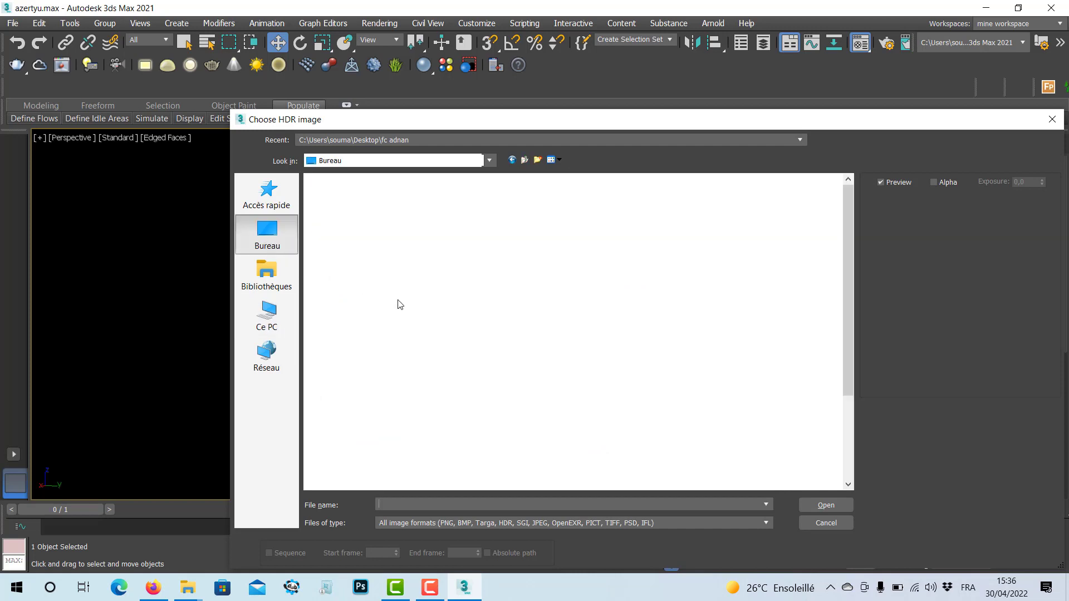
pyautogui.scroll(-3, 741, 378)
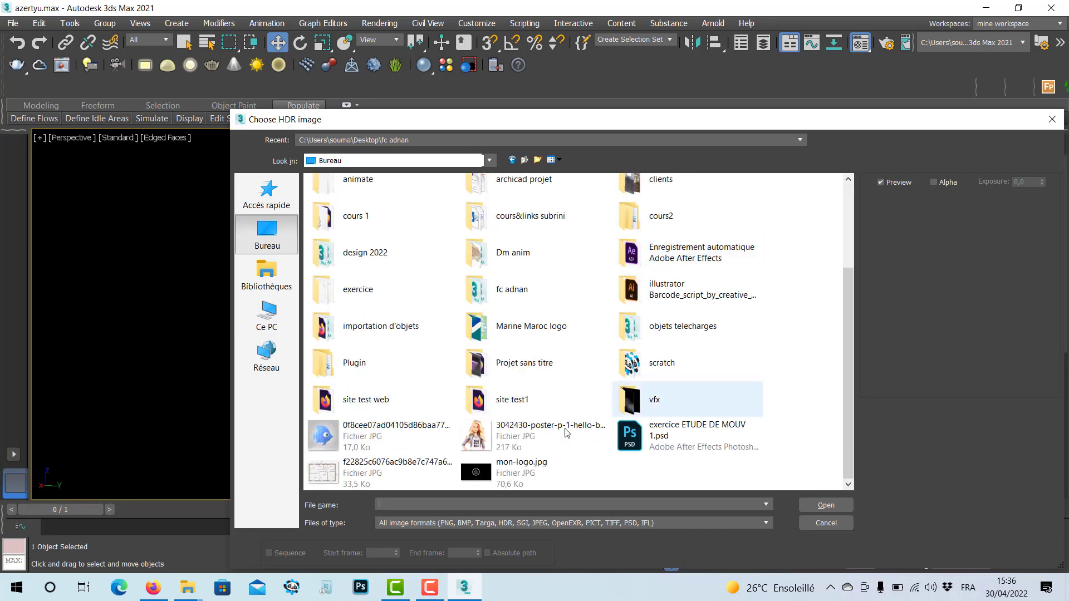
pyautogui.click(477, 443)
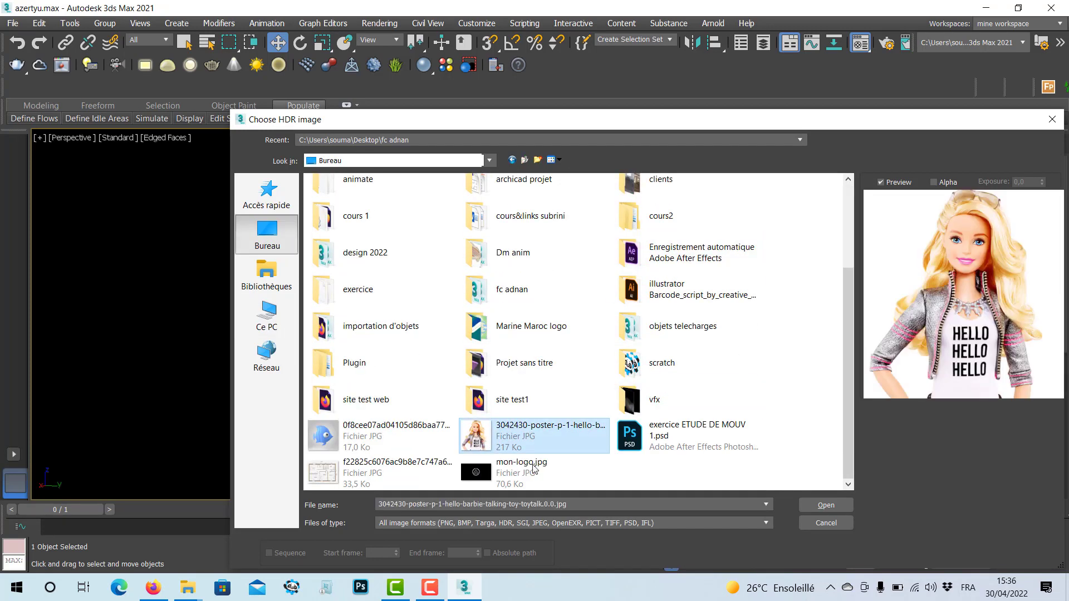
pyautogui.click(827, 505)
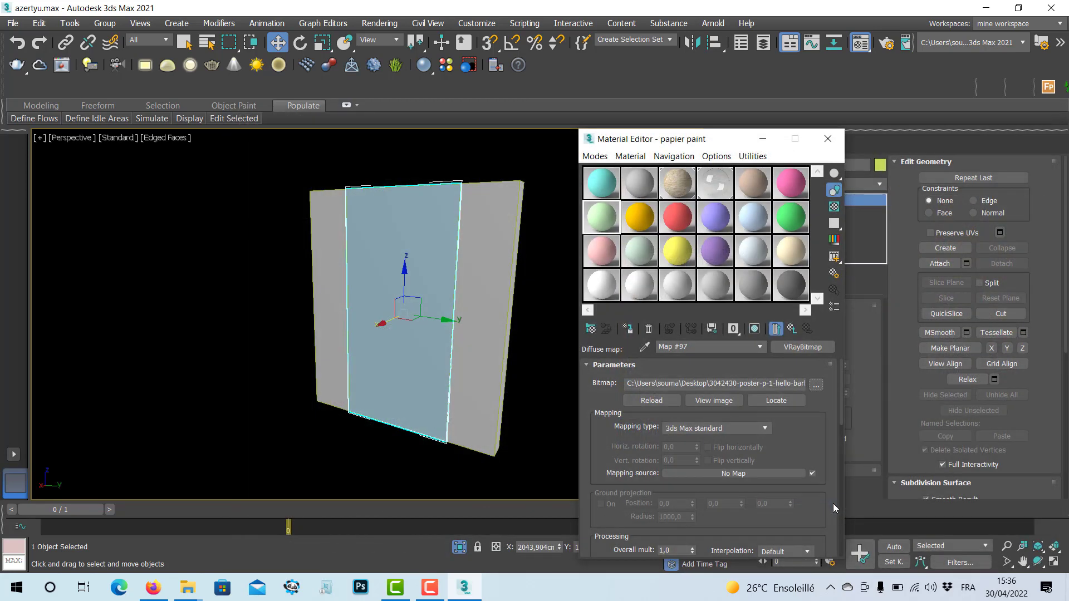
pyautogui.doubleClick(604, 223)
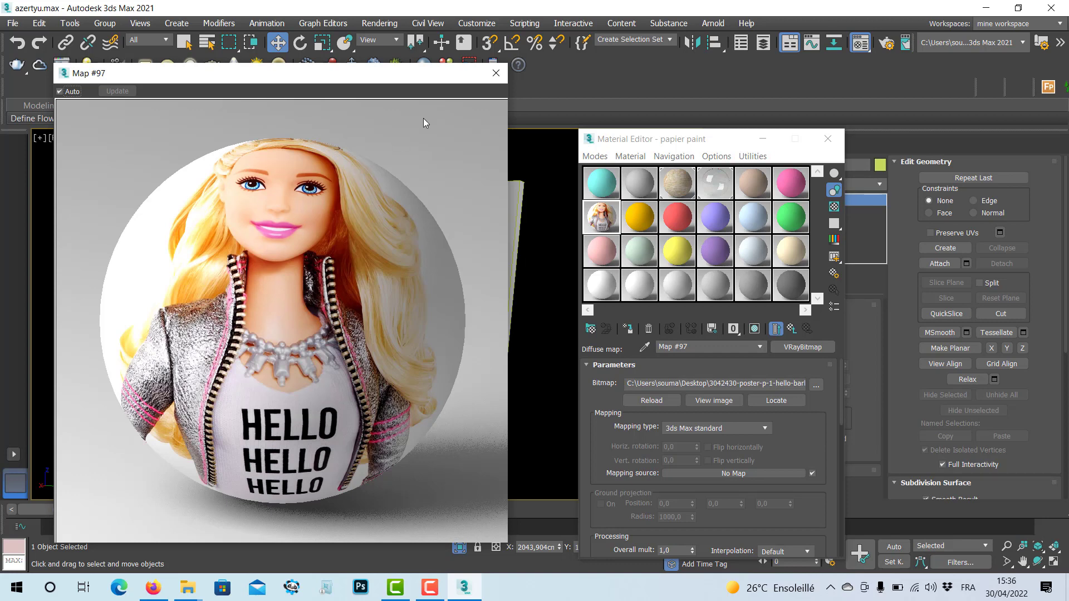
pyautogui.click(496, 73)
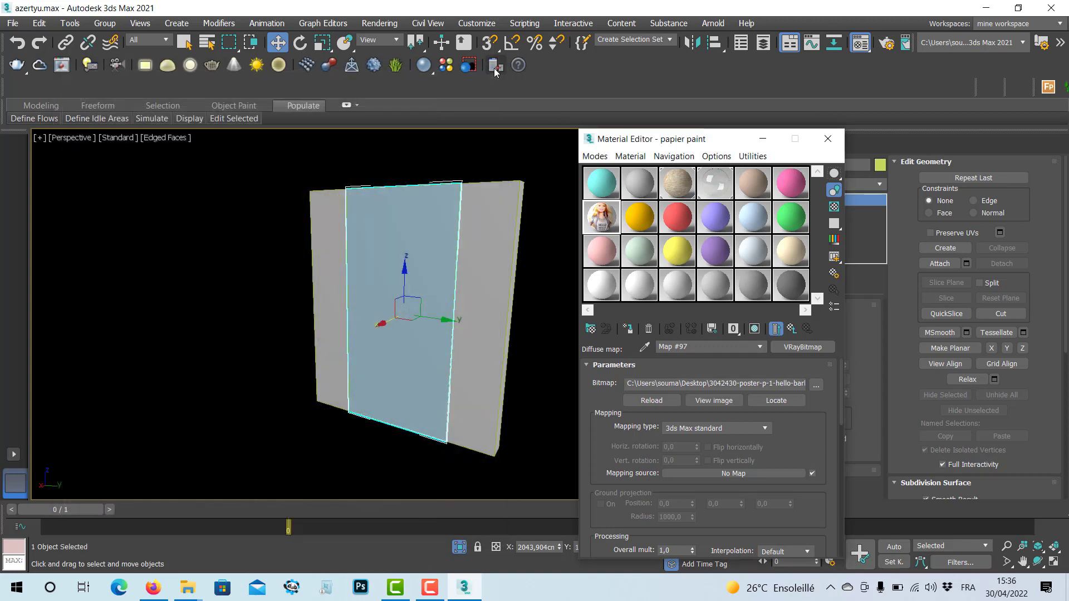
# Assign the papier paint material to the wall's middle panel, enable its display in the viewport, and close the Material Editor.
pyautogui.click(306, 415)
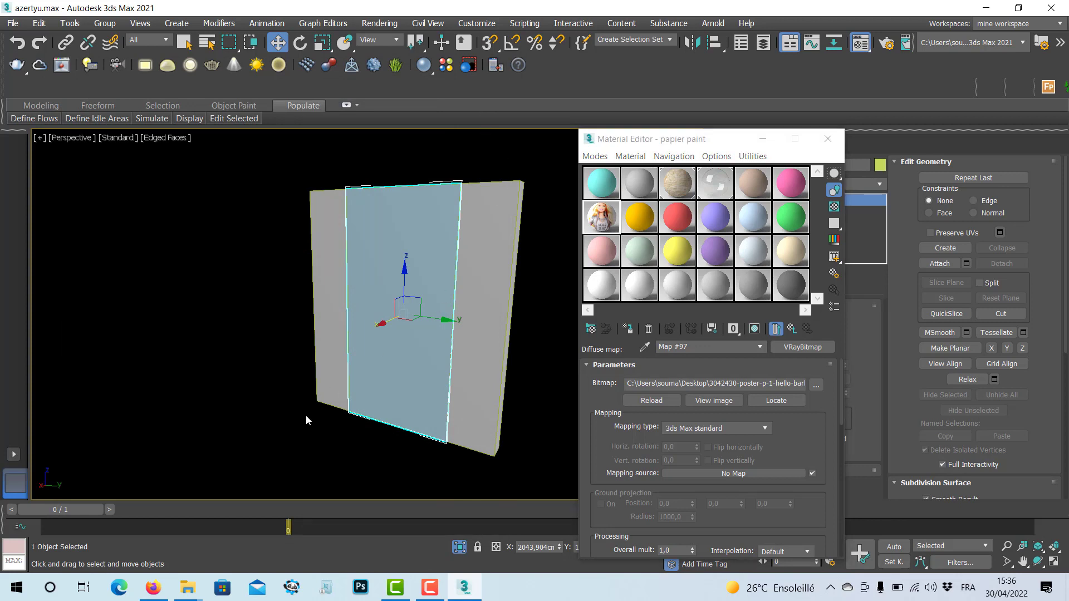
pyautogui.click(410, 315)
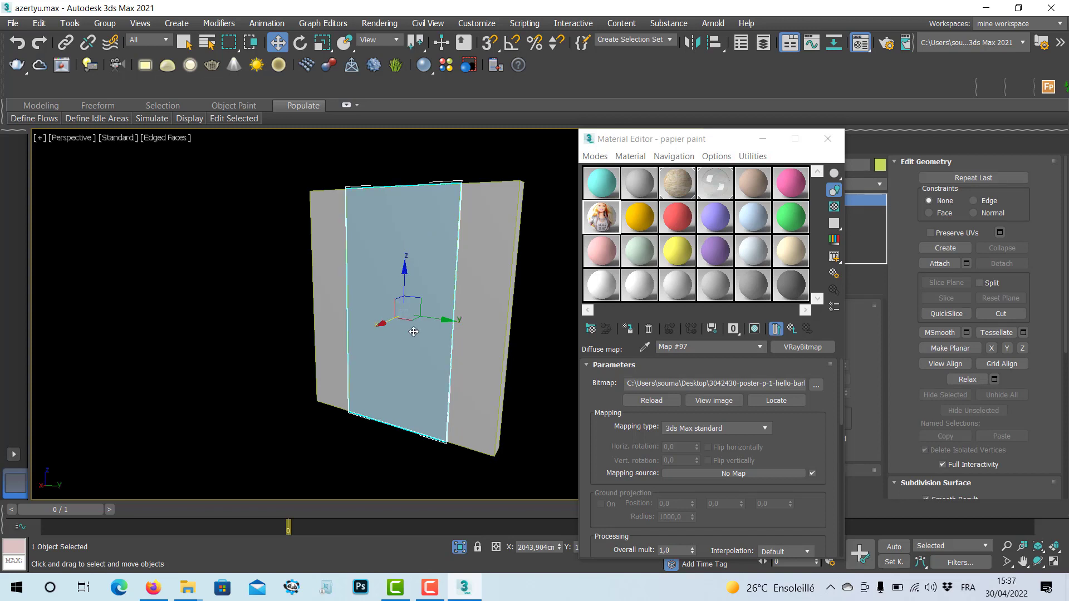
pyautogui.click(628, 330)
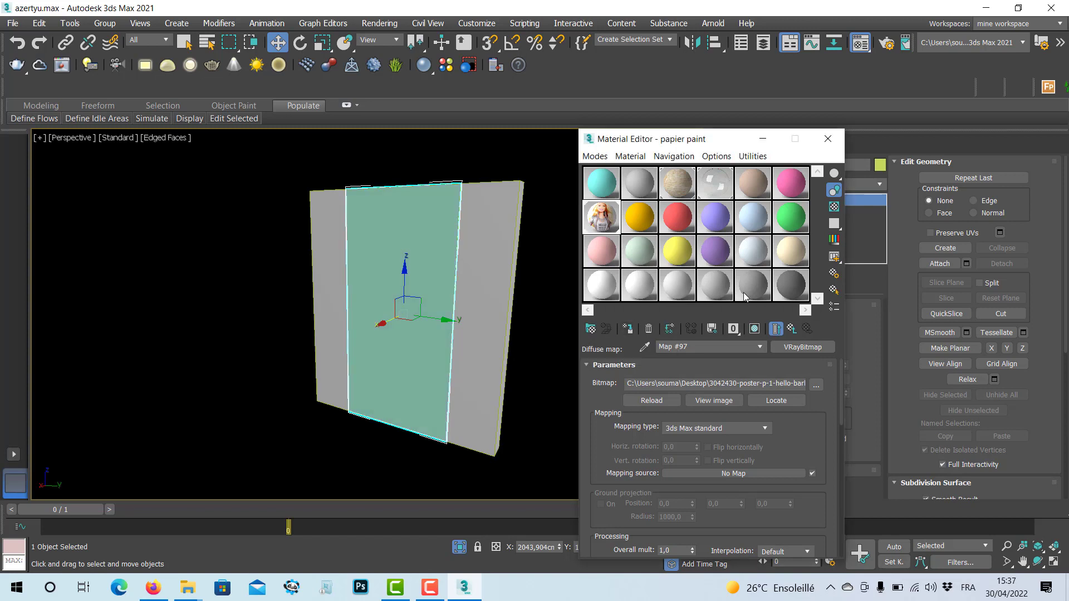
pyautogui.click(755, 329)
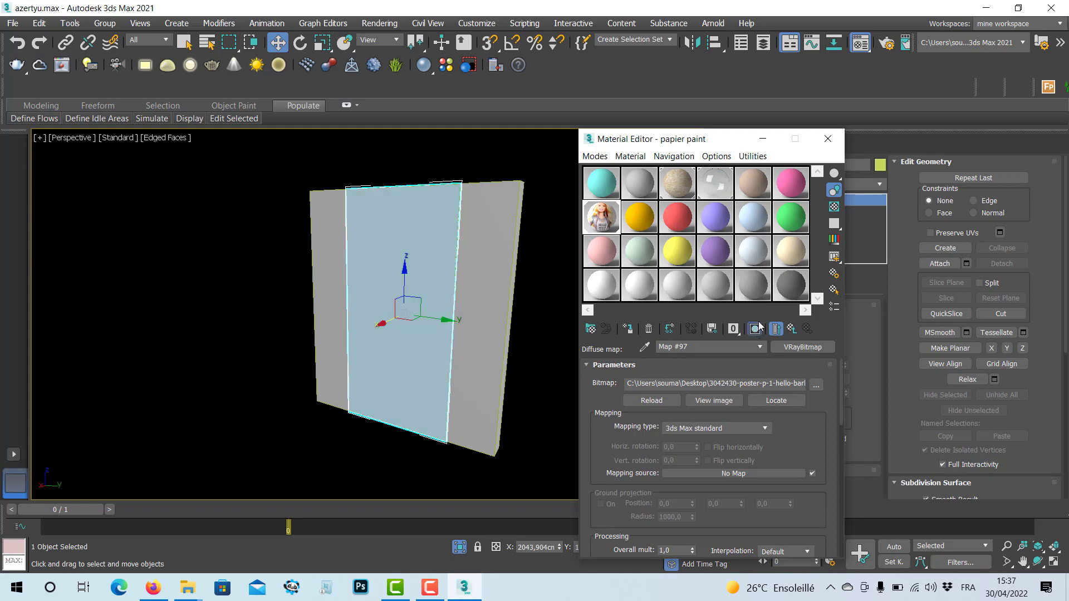
pyautogui.click(829, 139)
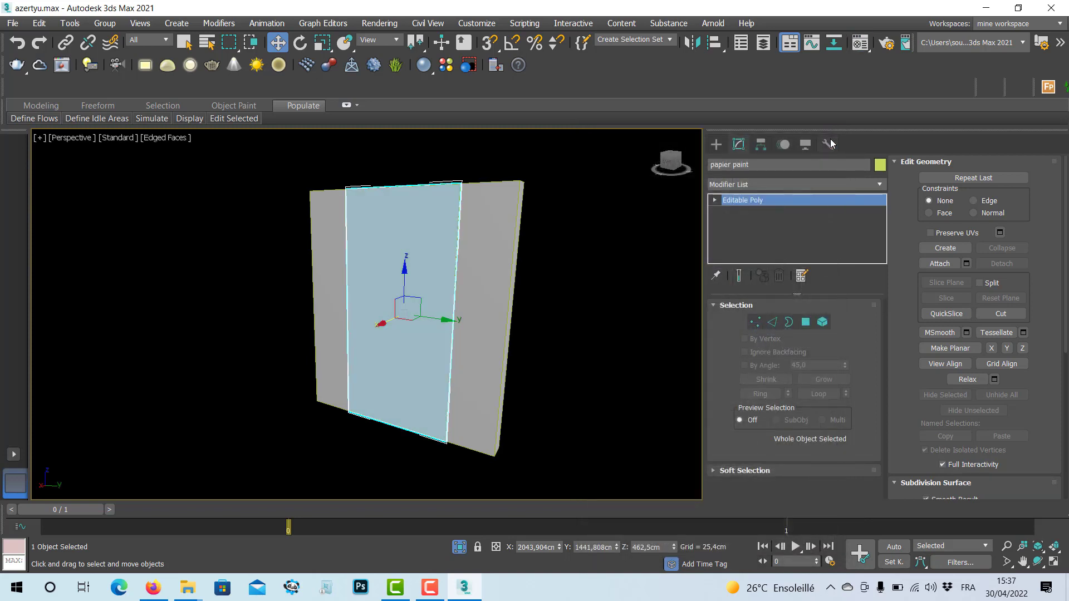
# Add a UVW Map modifier to the papier paint panel.
pyautogui.click(879, 184)
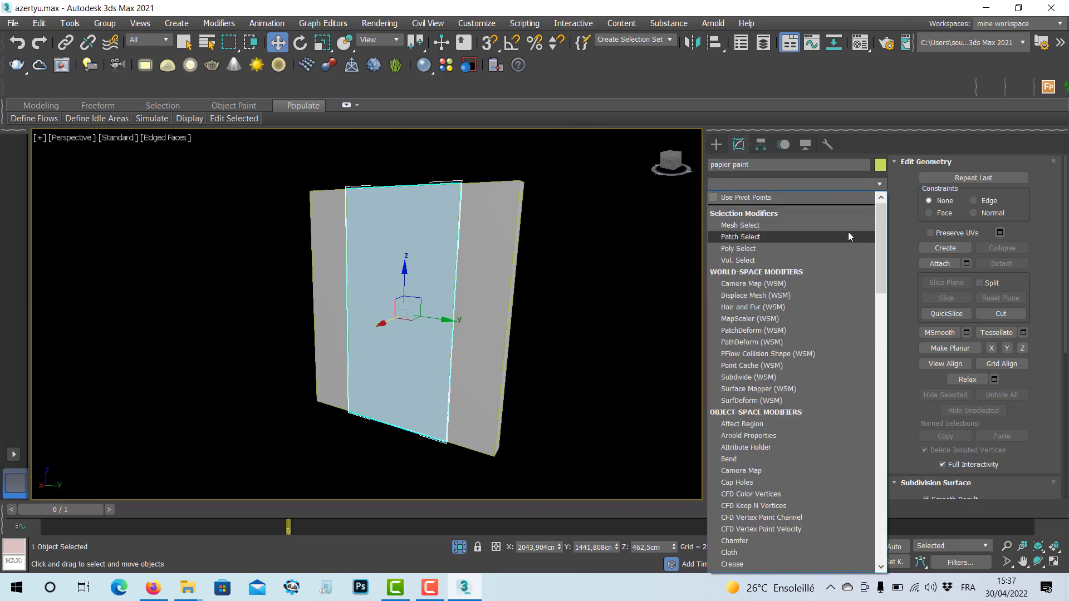
pyautogui.write('uv')
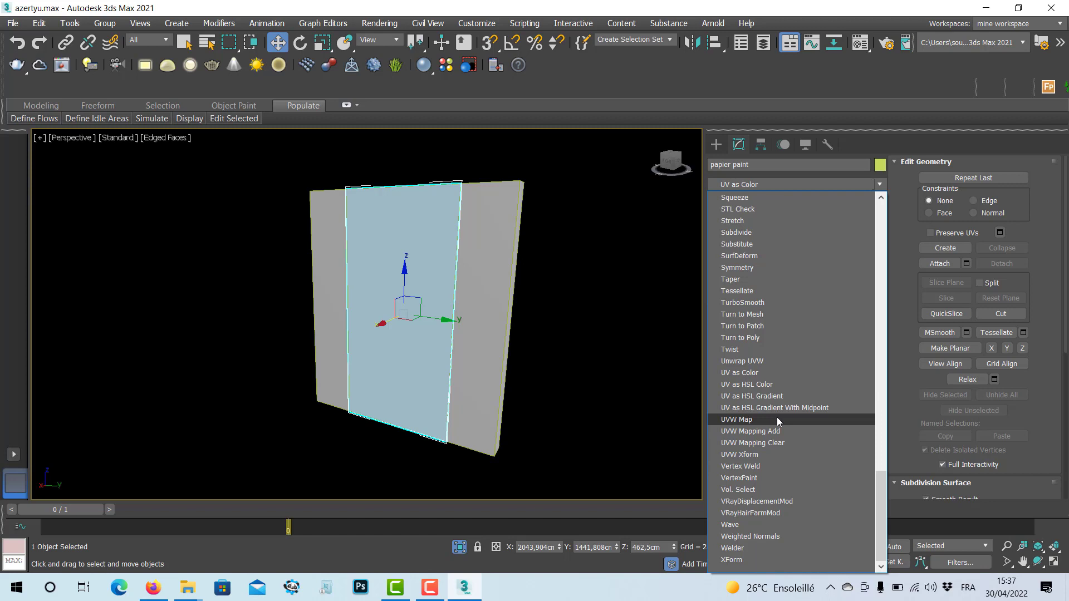
pyautogui.click(777, 419)
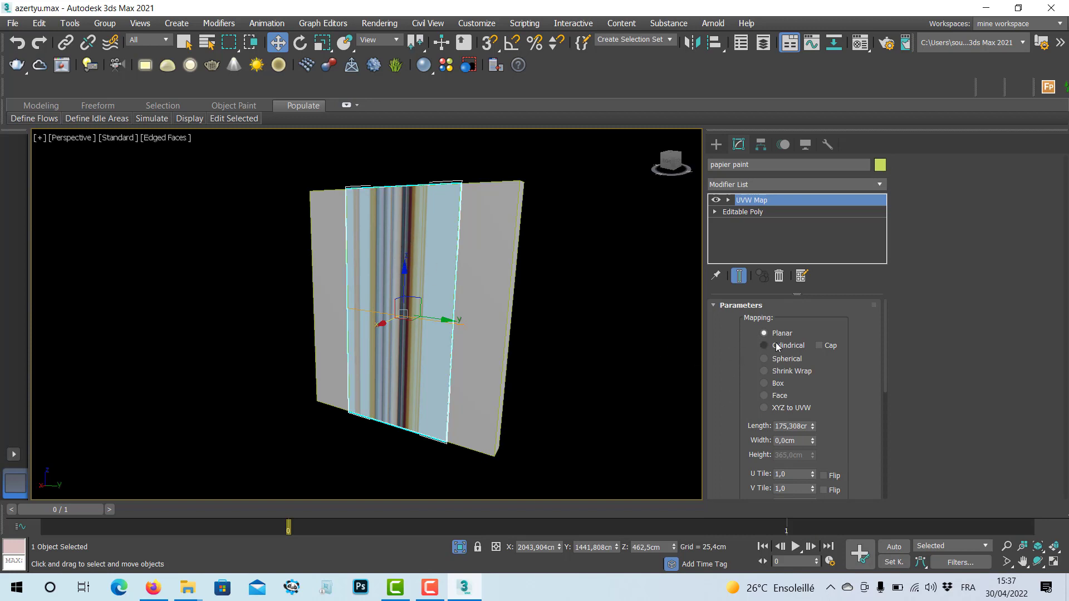
# Set the papier paint panel's UVW mapping to Box and exit isolation to bring back the rest of the room.
pyautogui.click(764, 384)
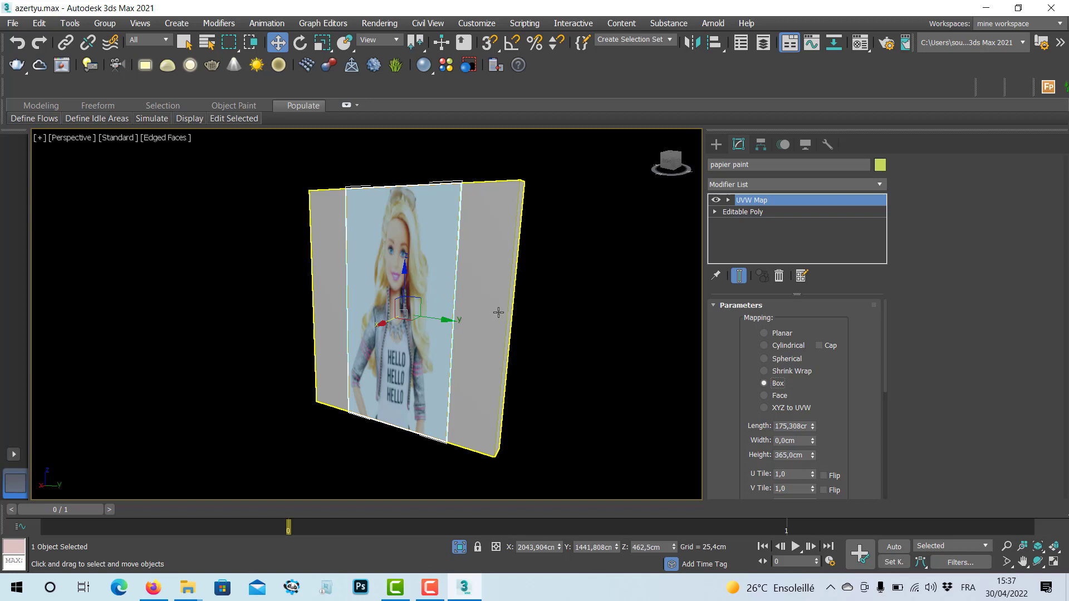
pyautogui.click(460, 550)
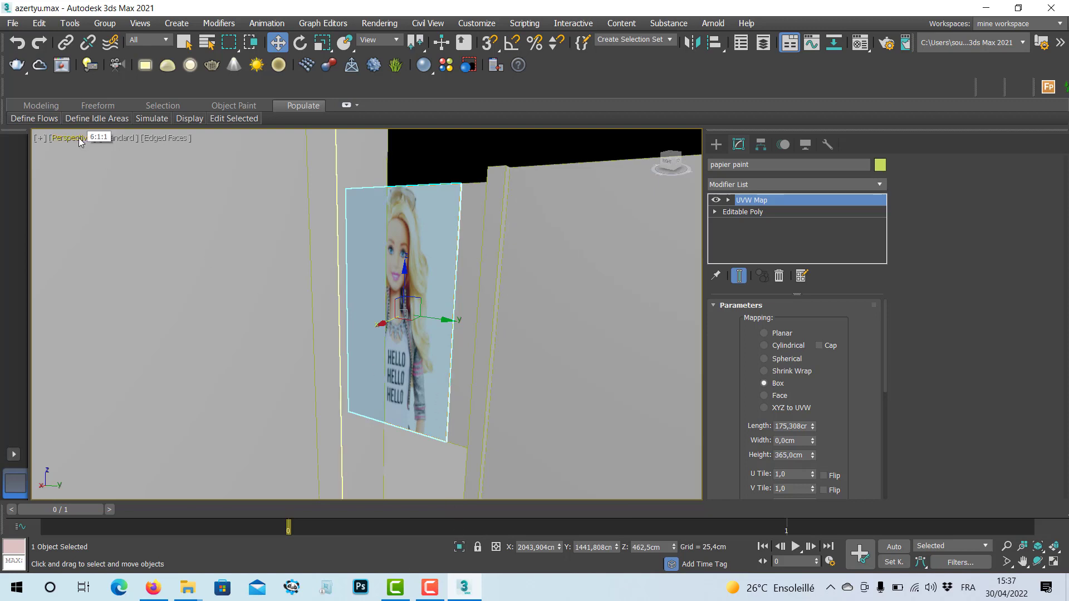
# Switch the viewport to the VRayCam001 view, render the room with V-Ray, and close the frame buffer.
pyautogui.press('c')
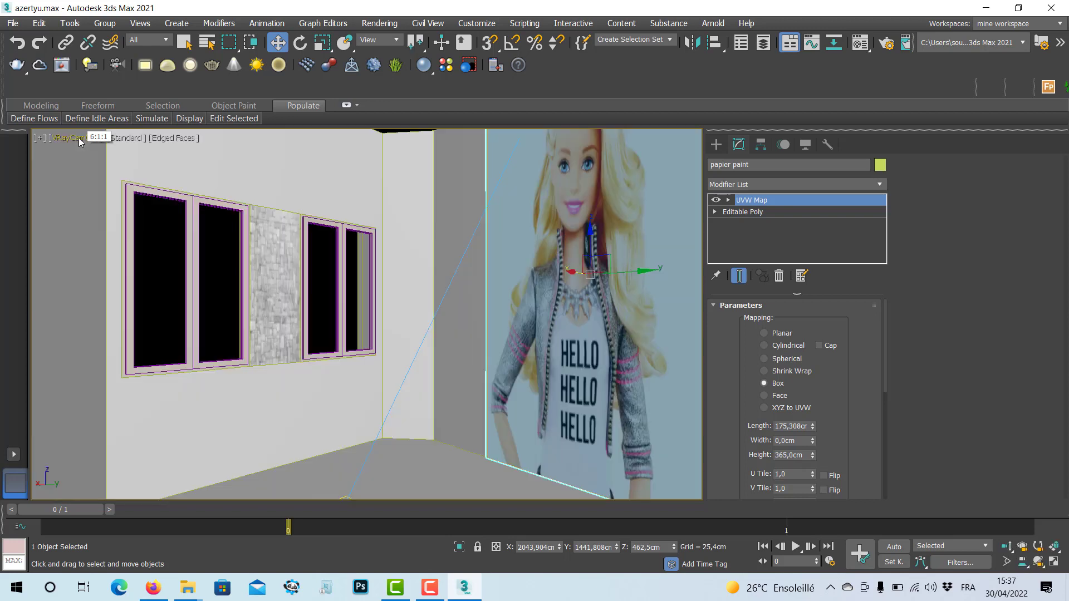
pyautogui.moveTo(375, 309); pyautogui.dragTo(382, 308, button='middle')
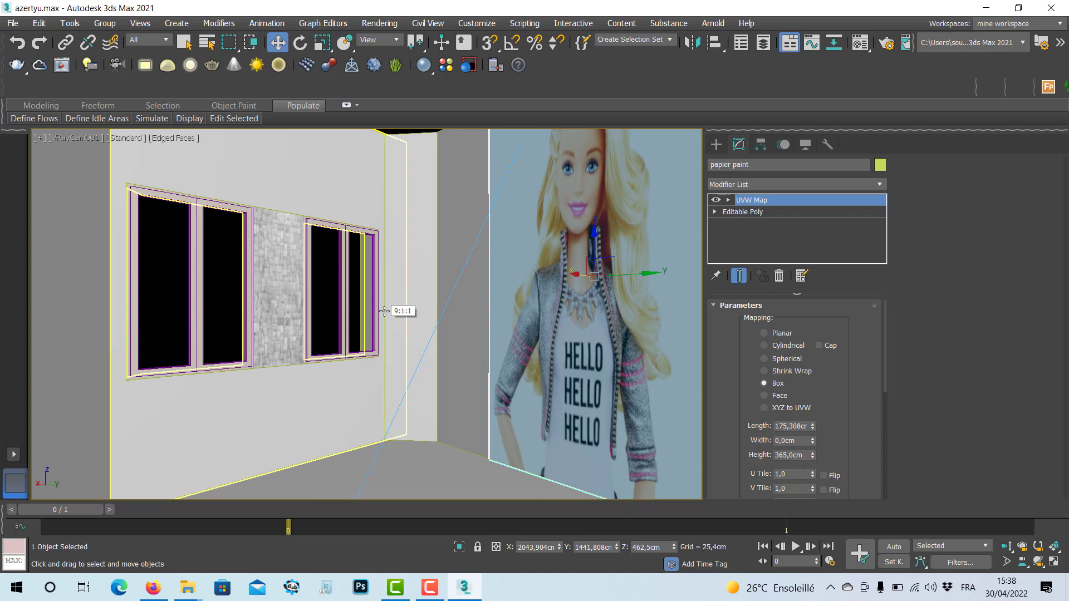
pyautogui.hotkey('shift', 'q')
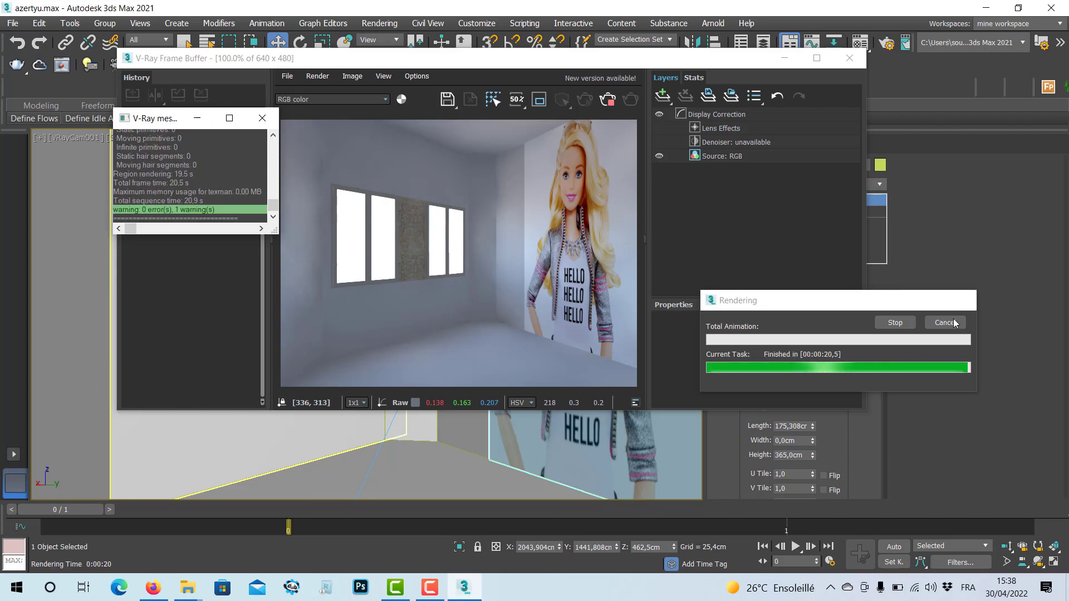
pyautogui.click(849, 59)
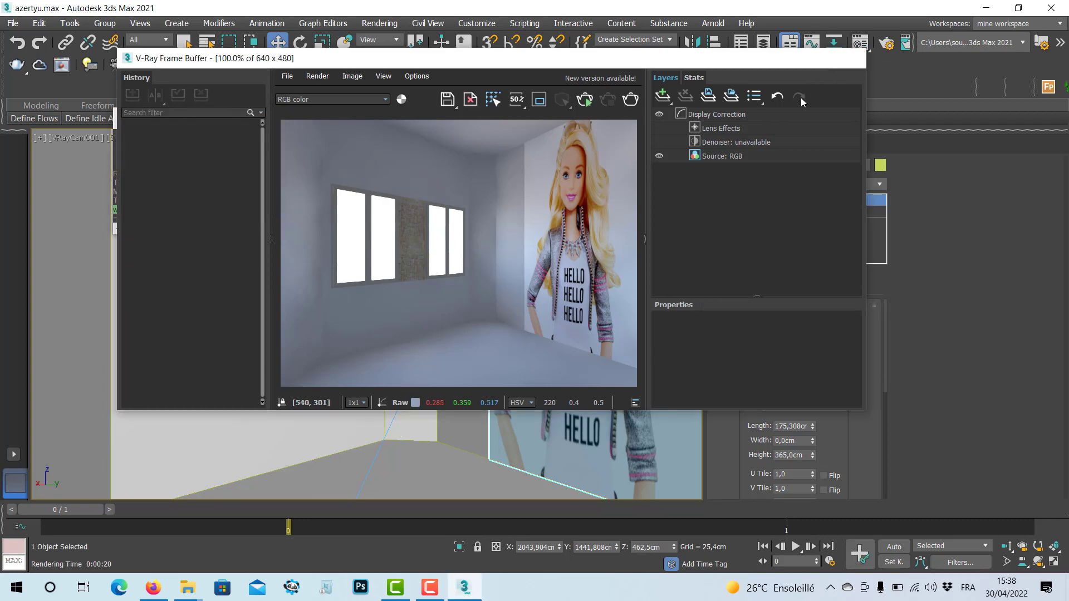
pyautogui.click(432, 588)
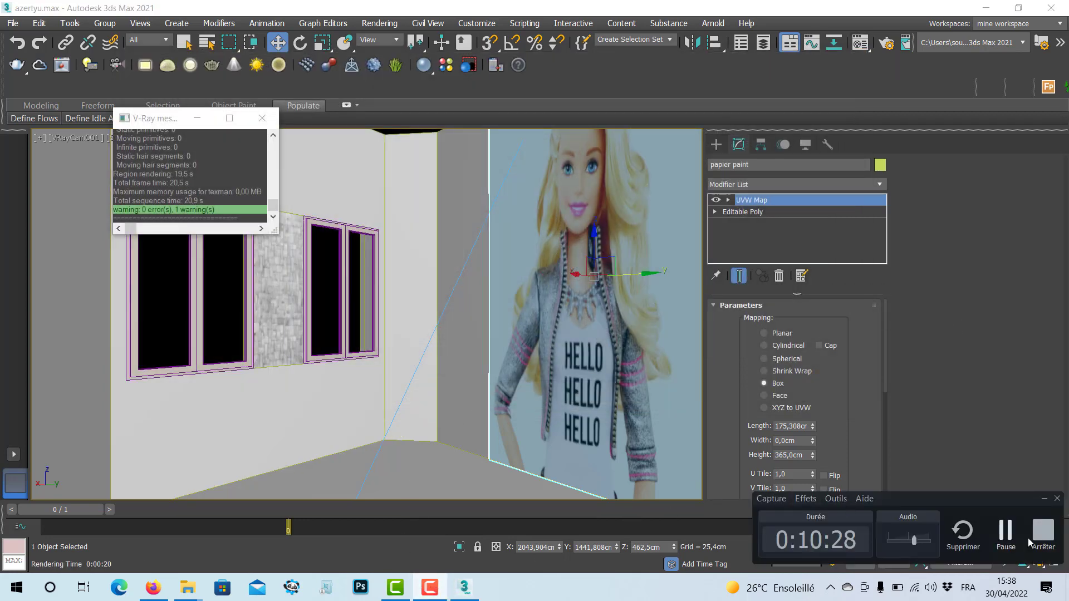